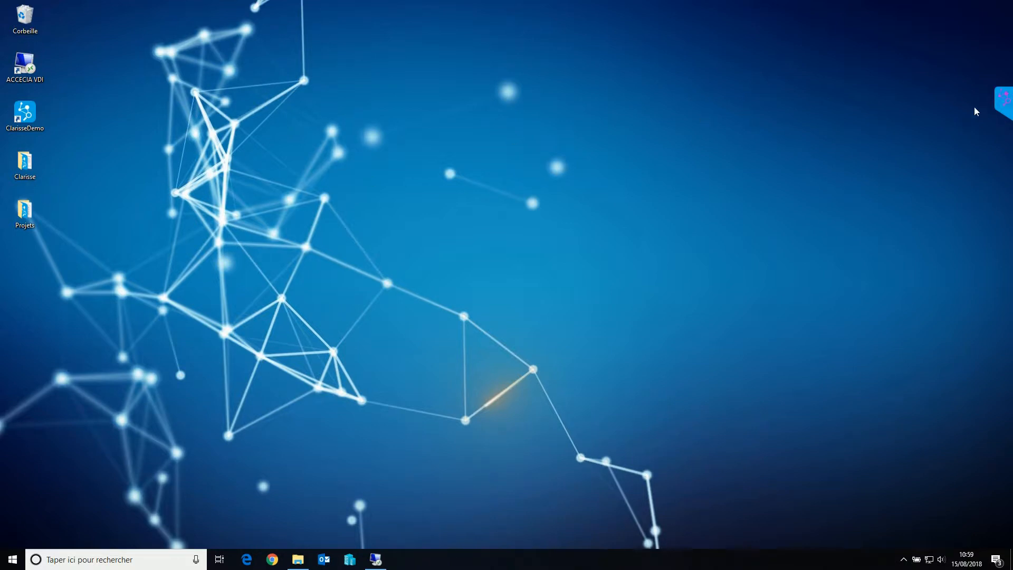
# Open the document navigation and browse the list of binders on the RESSOURCES HUMAINES shelf
pyautogui.moveTo(1002, 102)
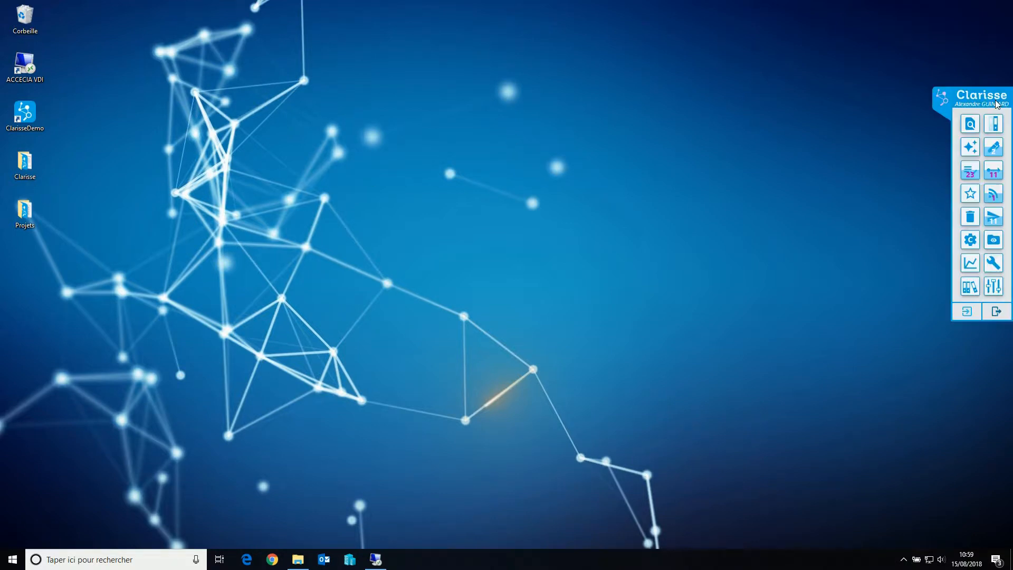
pyautogui.click(990, 133)
pyautogui.click(271, 143)
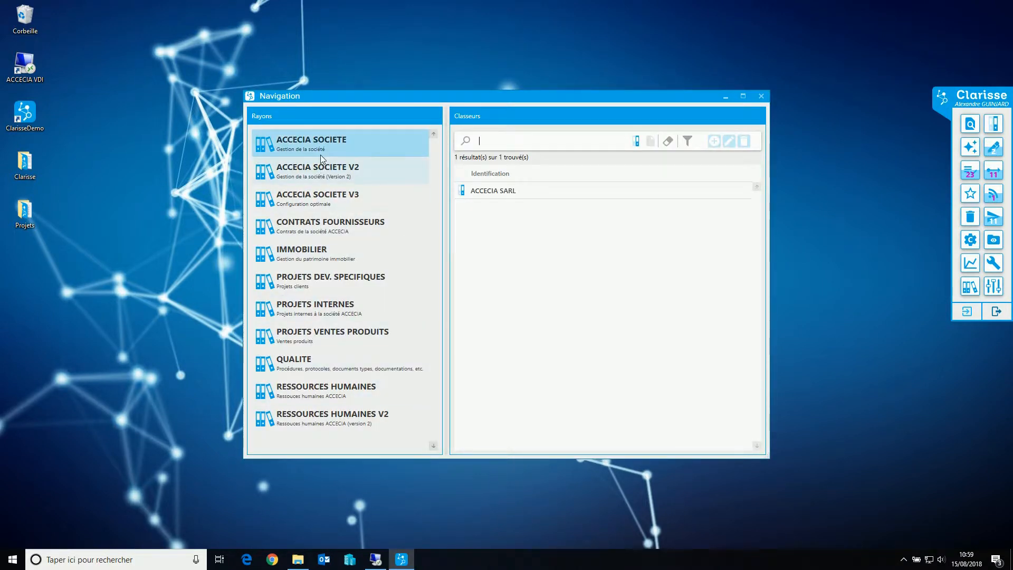
pyautogui.click(306, 396)
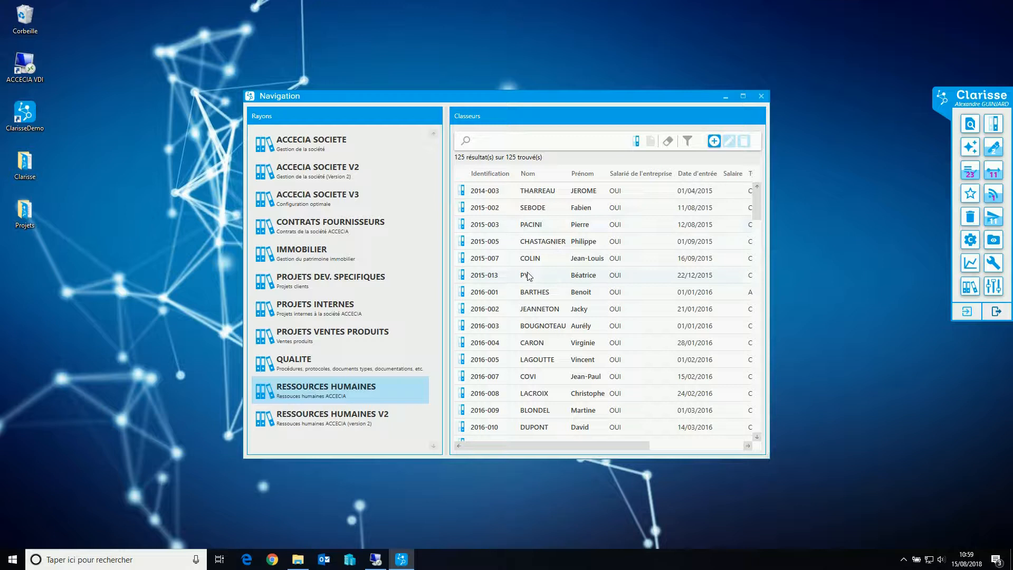
pyautogui.scroll(-8, 552, 338)
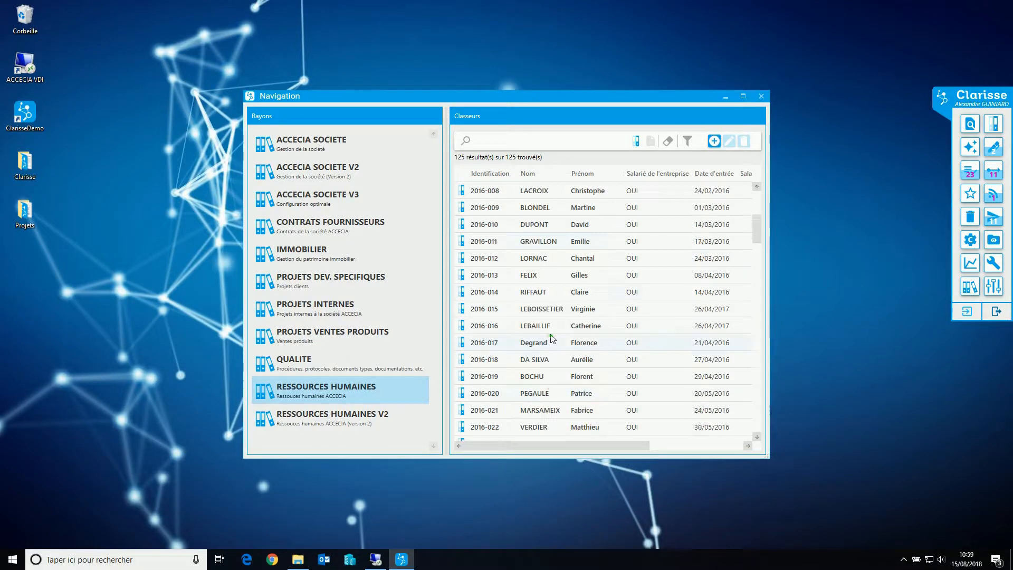
pyautogui.scroll(8, 552, 337)
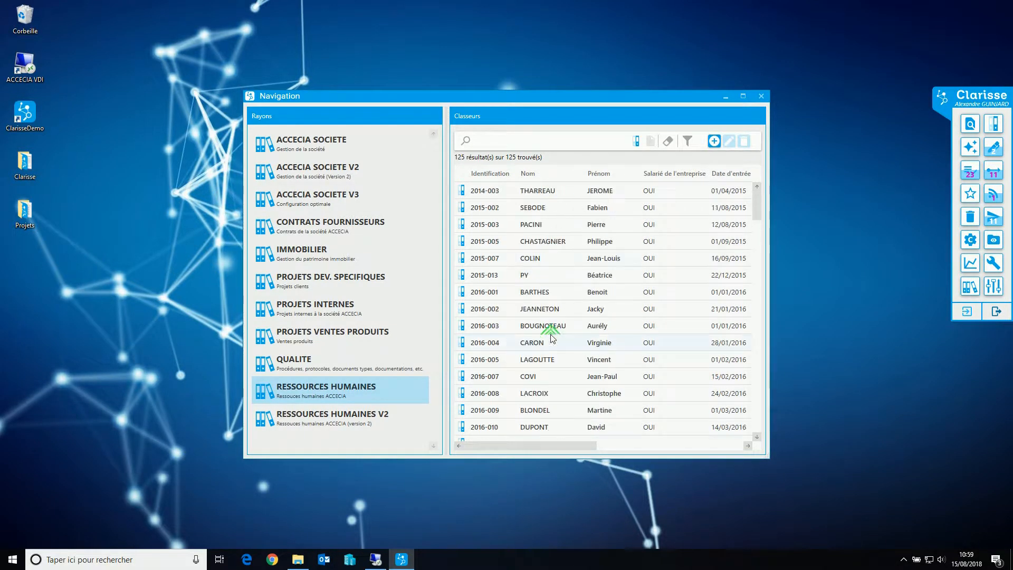
# Open the second and third employee binders, moving the navigation and binder windows apart so they can be seen together
pyautogui.click(536, 213)
pyautogui.doubleClick(536, 207)
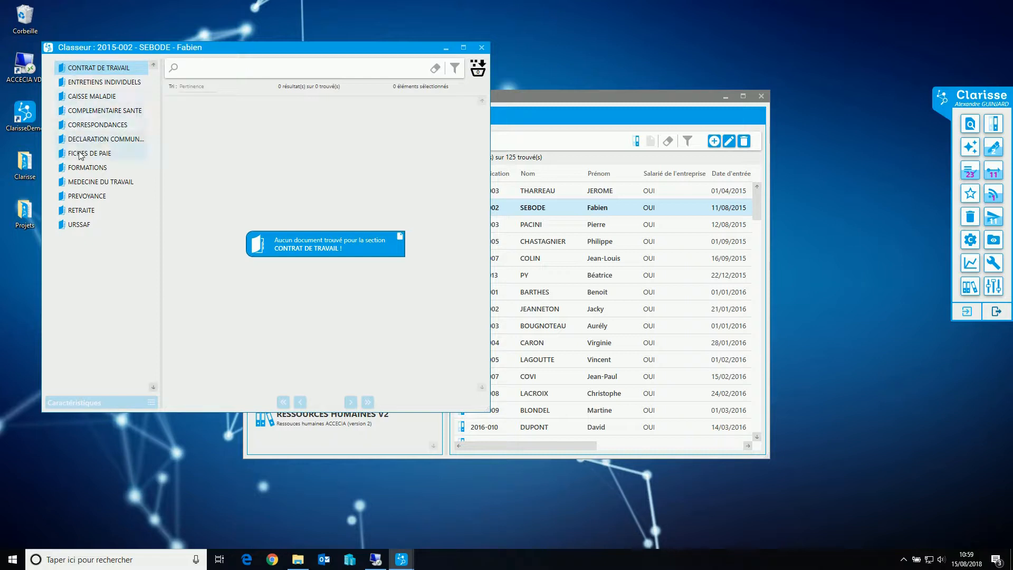
pyautogui.click(559, 98)
pyautogui.moveTo(558, 98); pyautogui.dragTo(673, 88)
pyautogui.doubleClick(646, 215)
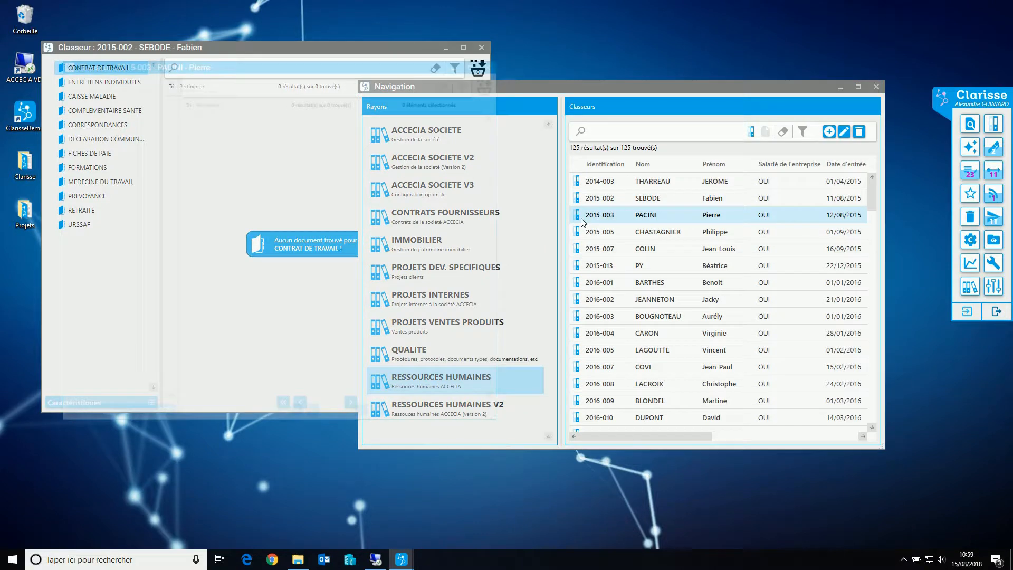
pyautogui.moveTo(136, 60); pyautogui.dragTo(214, 56)
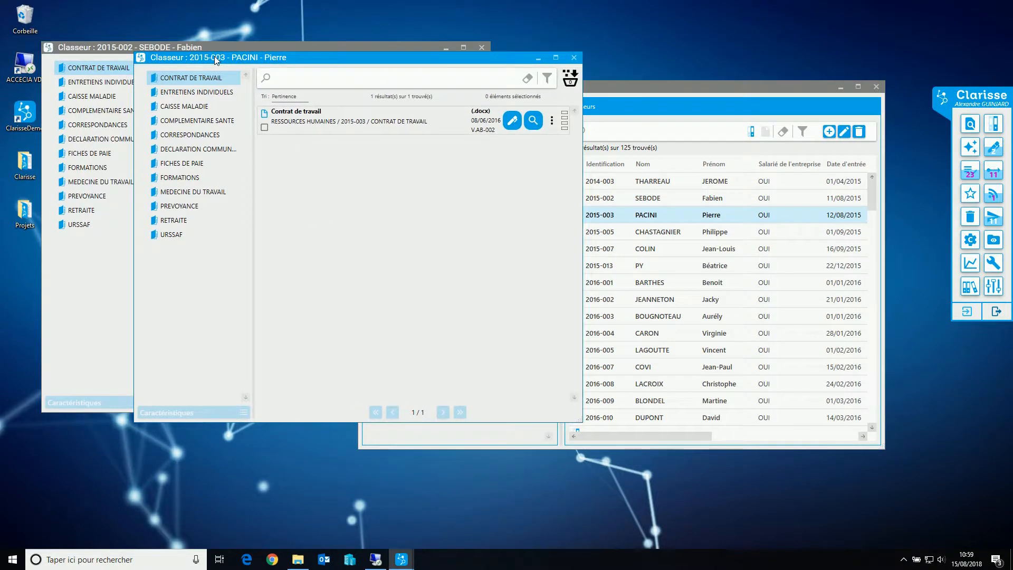
# Open the sixth and tenth employee binders and cascade their windows beside the two already open
pyautogui.doubleClick(642, 267)
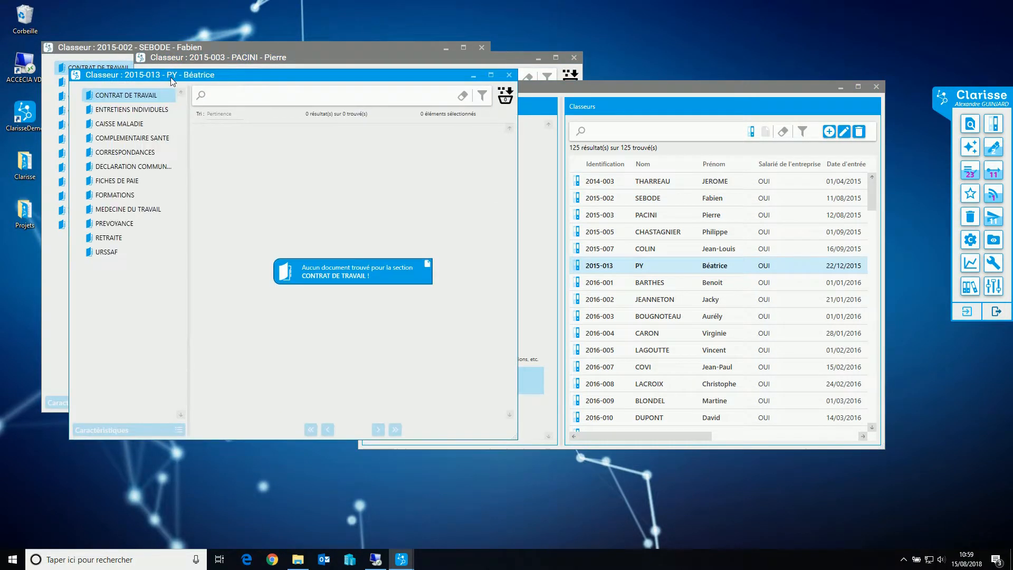
pyautogui.moveTo(343, 65); pyautogui.dragTo(352, 61)
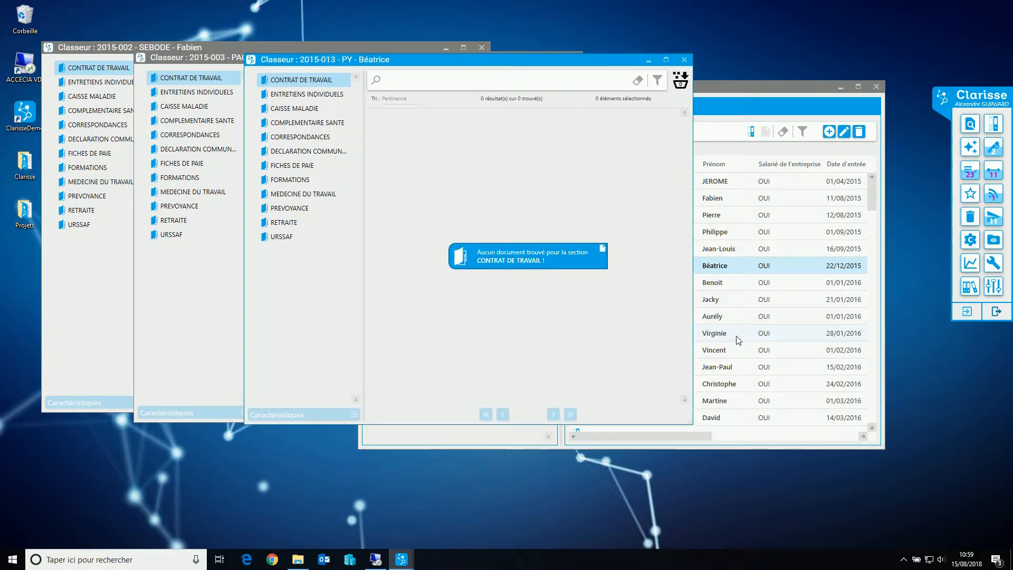
pyautogui.click(707, 333)
pyautogui.doubleClick(706, 330)
pyautogui.moveTo(260, 92); pyautogui.dragTo(525, 68)
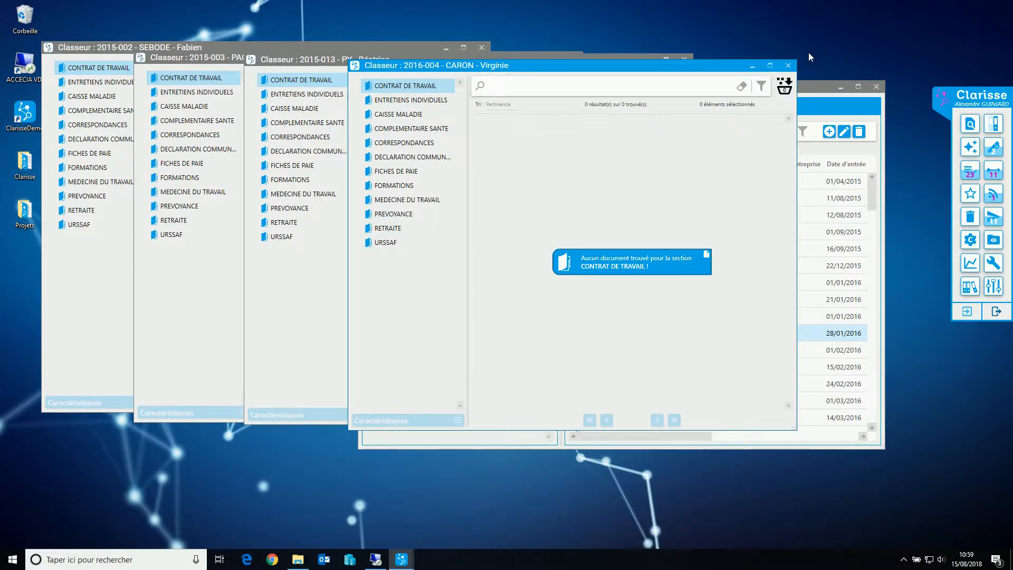
# Close all four employee binders and move the navigation window back toward the middle of the desktop
pyautogui.click(787, 65)
pyautogui.click(685, 59)
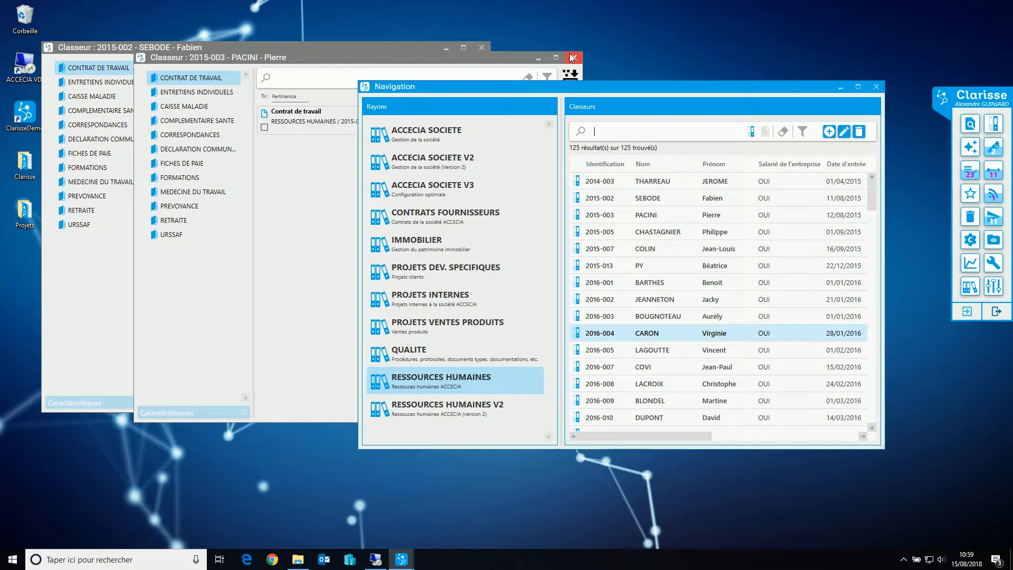
pyautogui.click(574, 57)
pyautogui.click(481, 47)
pyautogui.moveTo(565, 90); pyautogui.dragTo(383, 74)
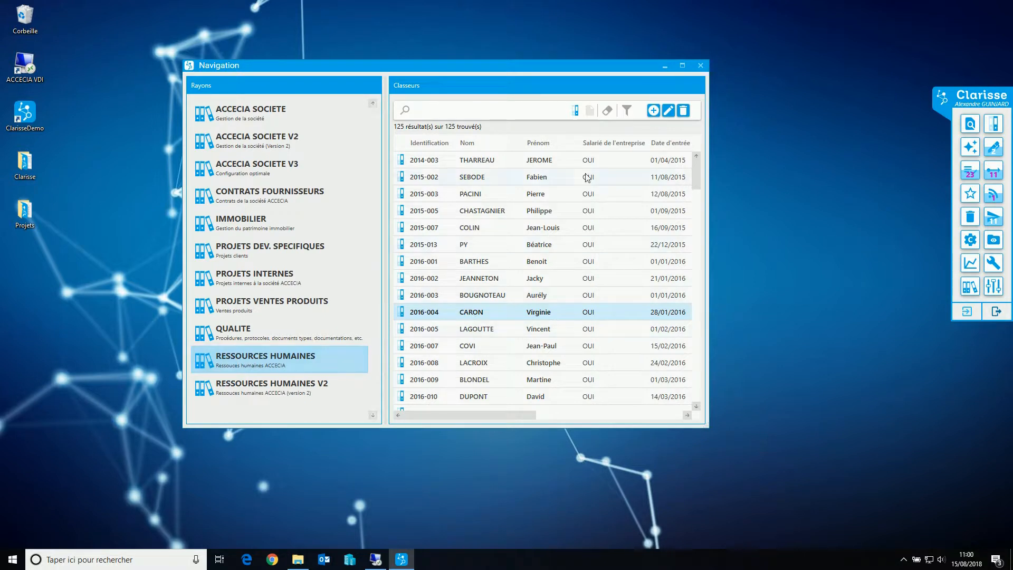
# Start a new binder on the RESSOURCES HUMAINES shelf and enter the employee's last name and first name
pyautogui.click(654, 111)
pyautogui.click(290, 181)
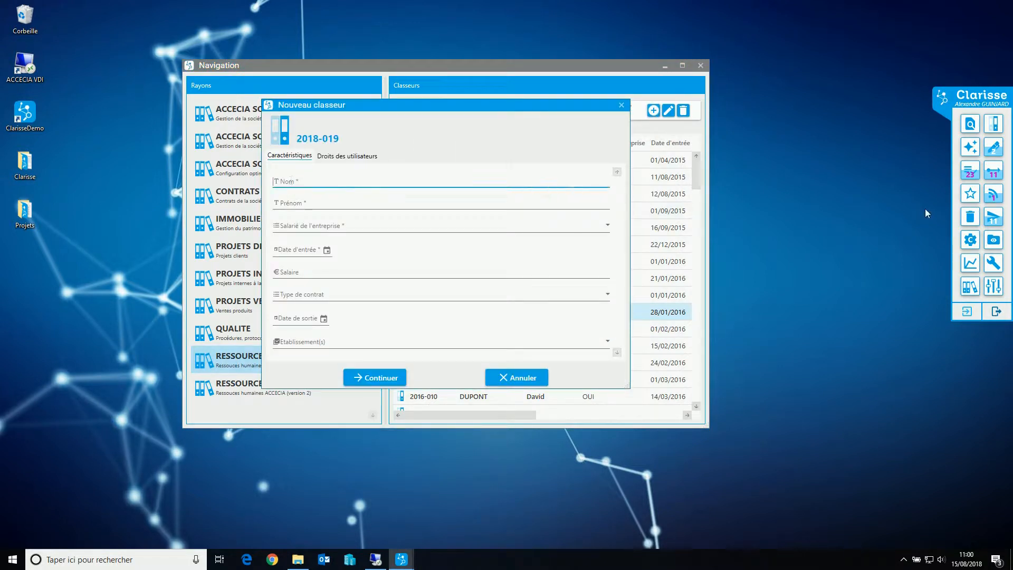
pyautogui.press('Tab')
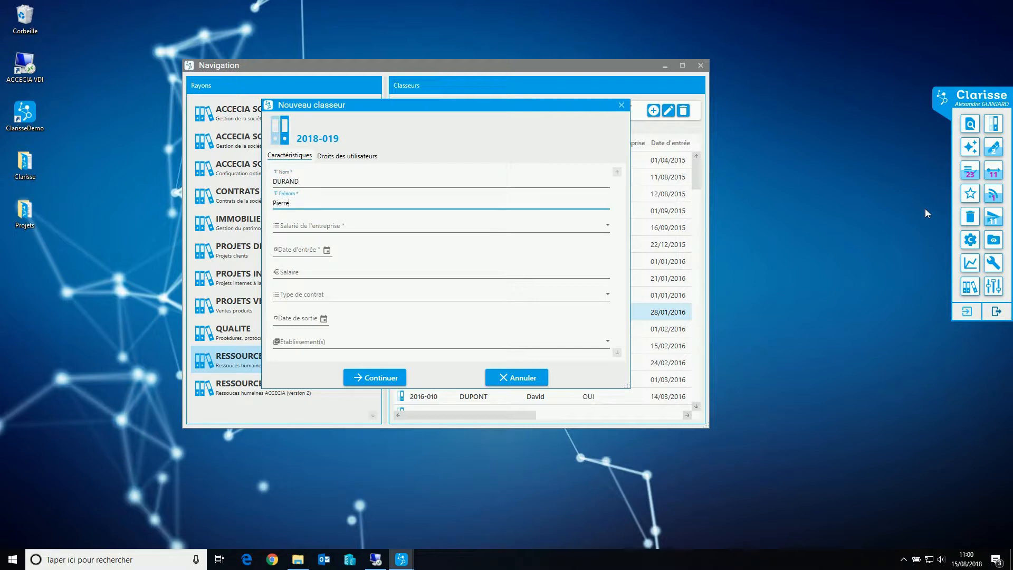
# Set Salarié de l'entreprise to OUI, the entry date to 16/08/2018 and the salary to 100000 for the new binder
pyautogui.click(291, 227)
pyautogui.click(290, 241)
pyautogui.click(328, 251)
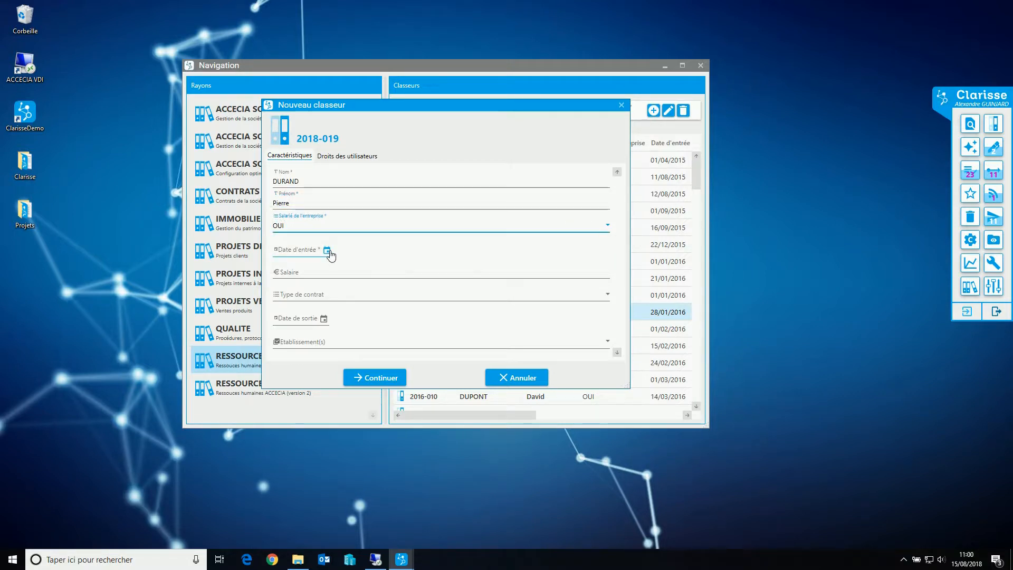
pyautogui.click(355, 379)
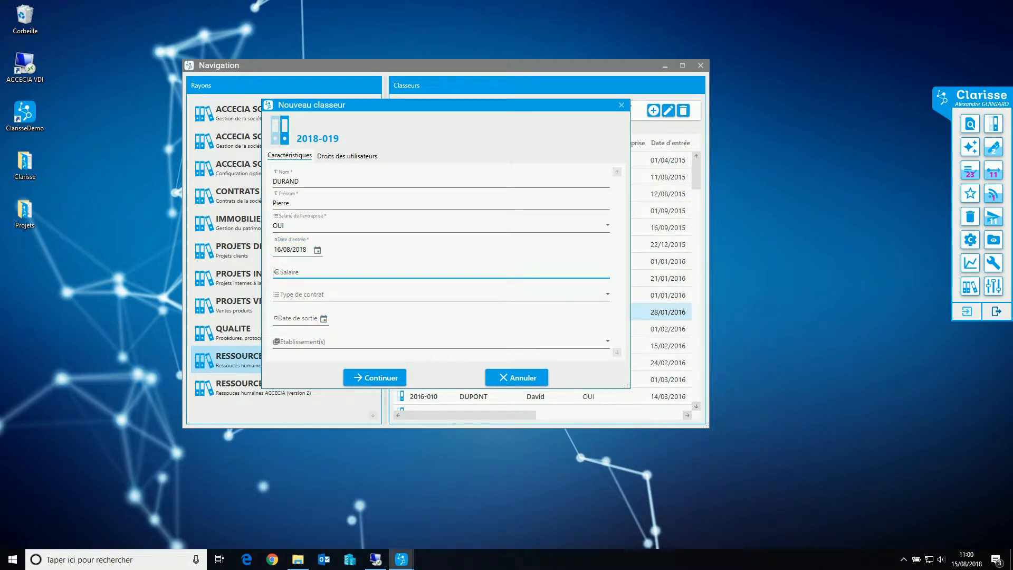
pyautogui.write('100000')
# Set the new binder's contract type to CDI and its establishment to Etablissement Brive
pyautogui.click(290, 294)
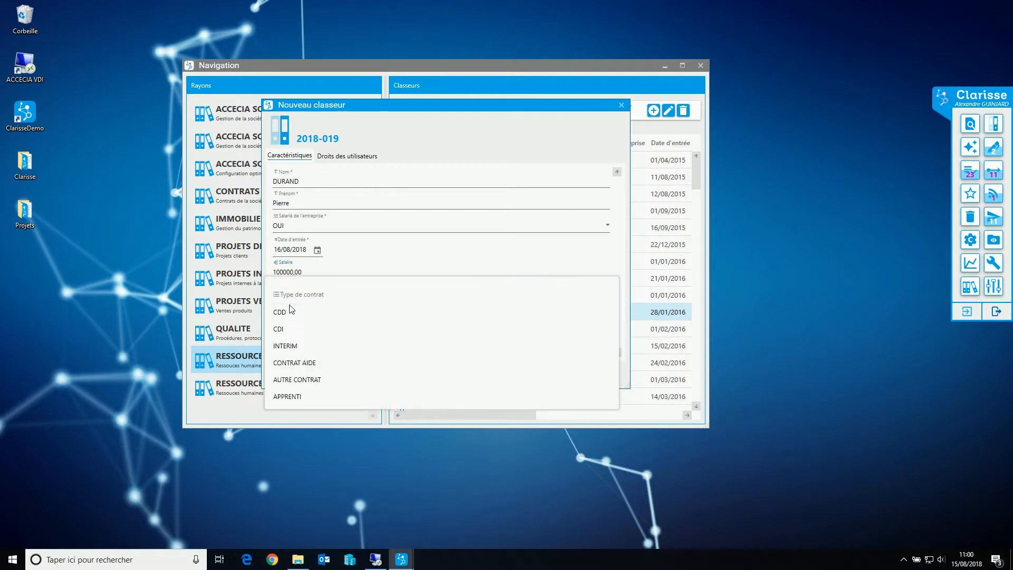
pyautogui.click(284, 329)
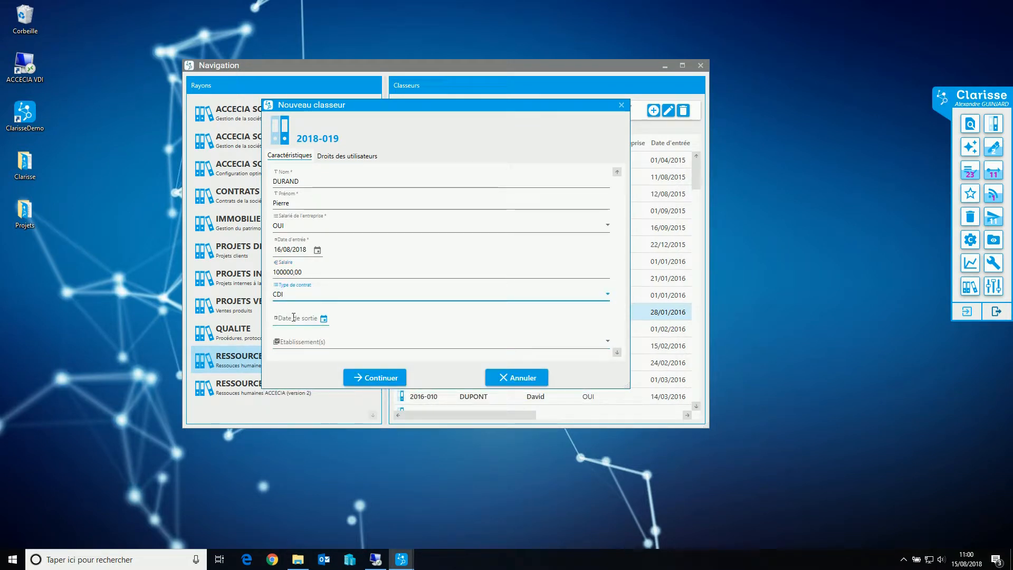
pyautogui.click(301, 342)
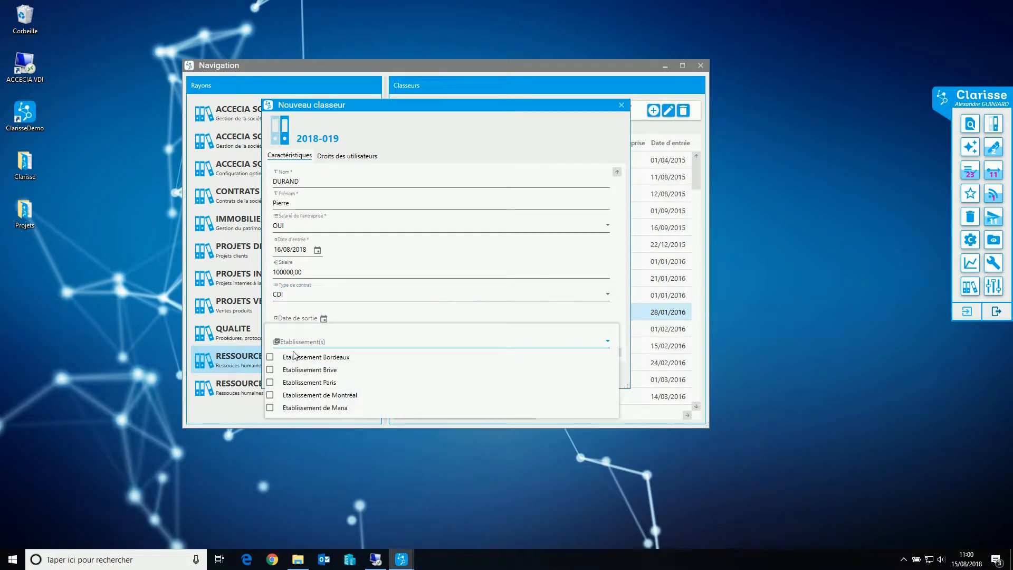
pyautogui.click(270, 370)
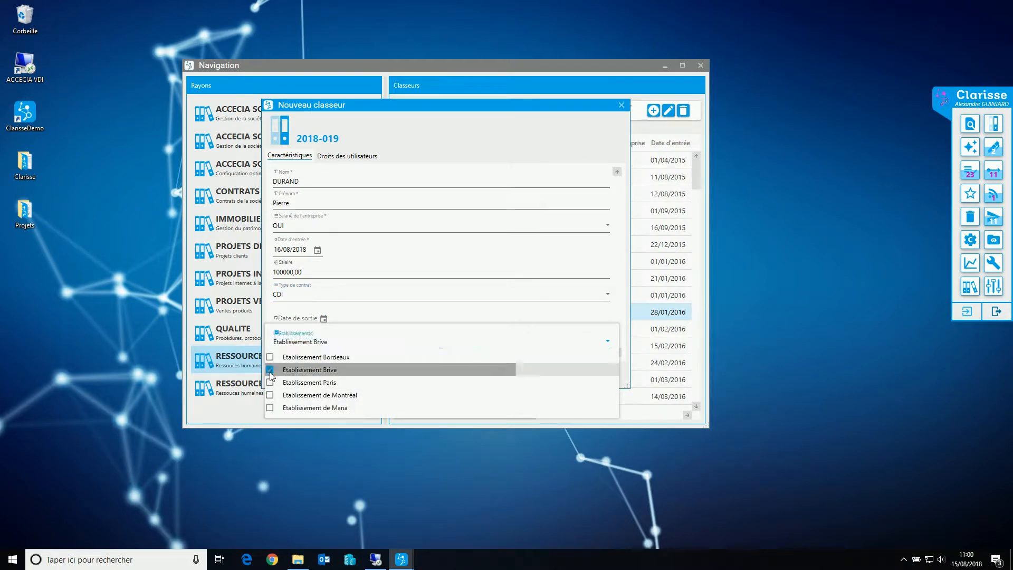
pyautogui.click(364, 342)
# Continue to the user rights, authorise access for the employee's own user account and validate the new binder
pyautogui.click(374, 378)
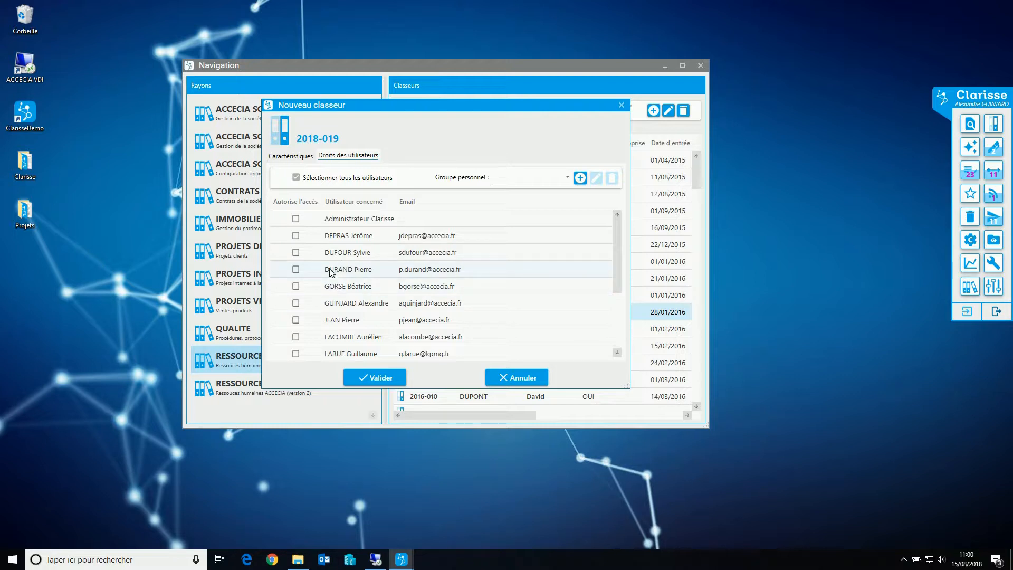
pyautogui.click(297, 270)
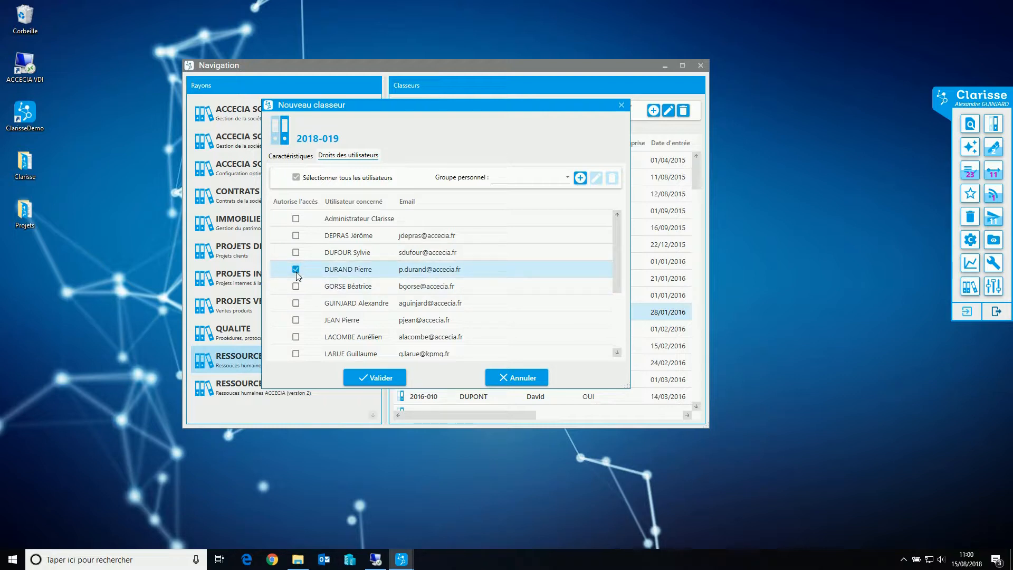
pyautogui.click(376, 378)
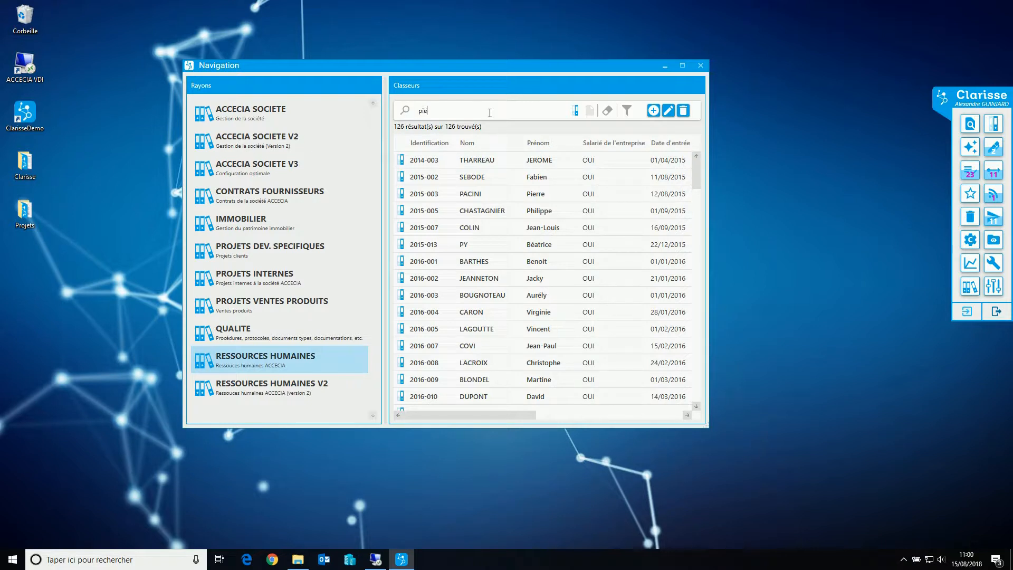
# Search the binders by the new employee's first name, open the newly created binder and reposition its window to show the navigation list
pyautogui.press('Return')
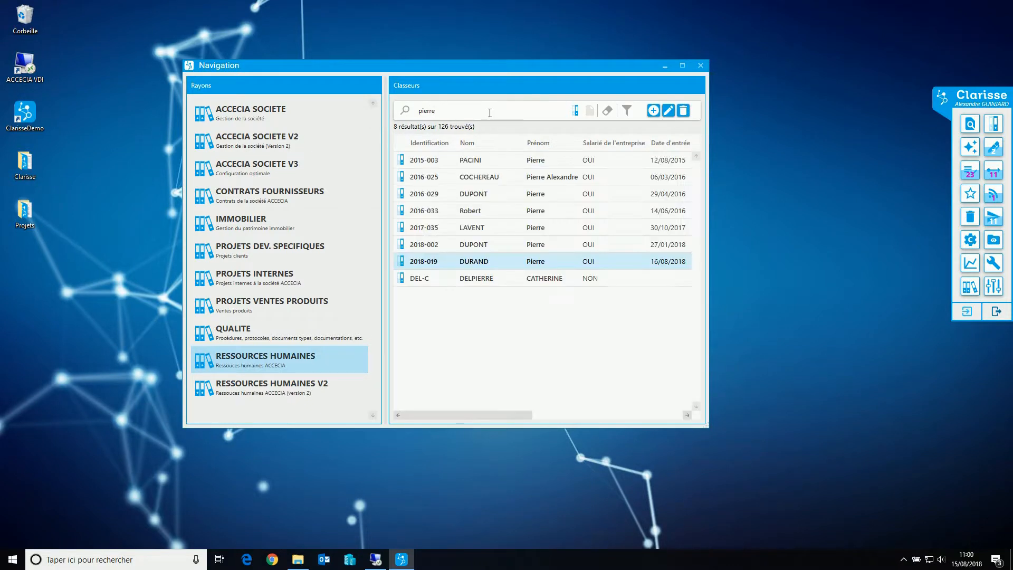
pyautogui.doubleClick(475, 264)
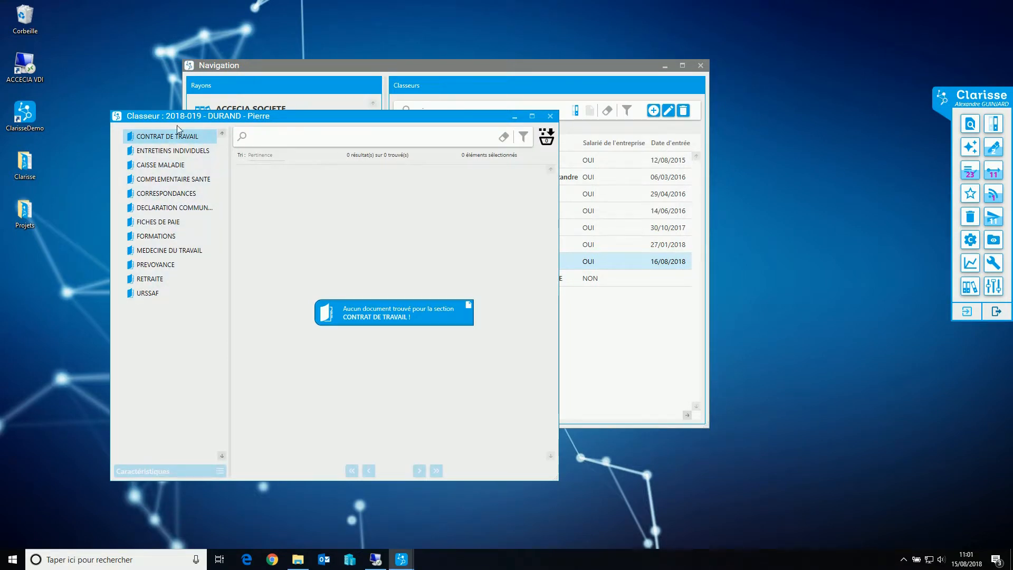
pyautogui.moveTo(191, 119); pyautogui.dragTo(327, 118)
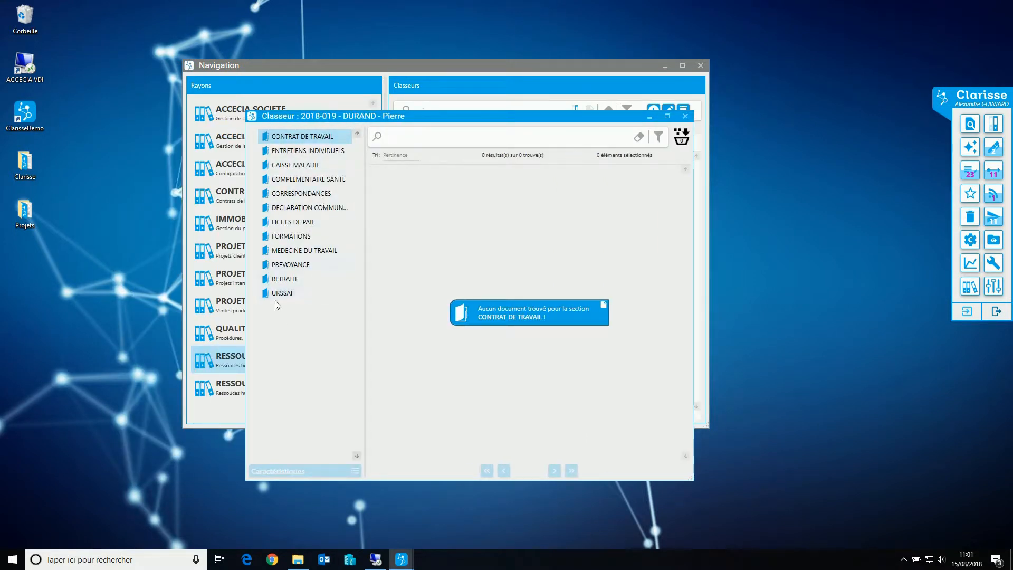
pyautogui.moveTo(328, 115); pyautogui.dragTo(408, 113)
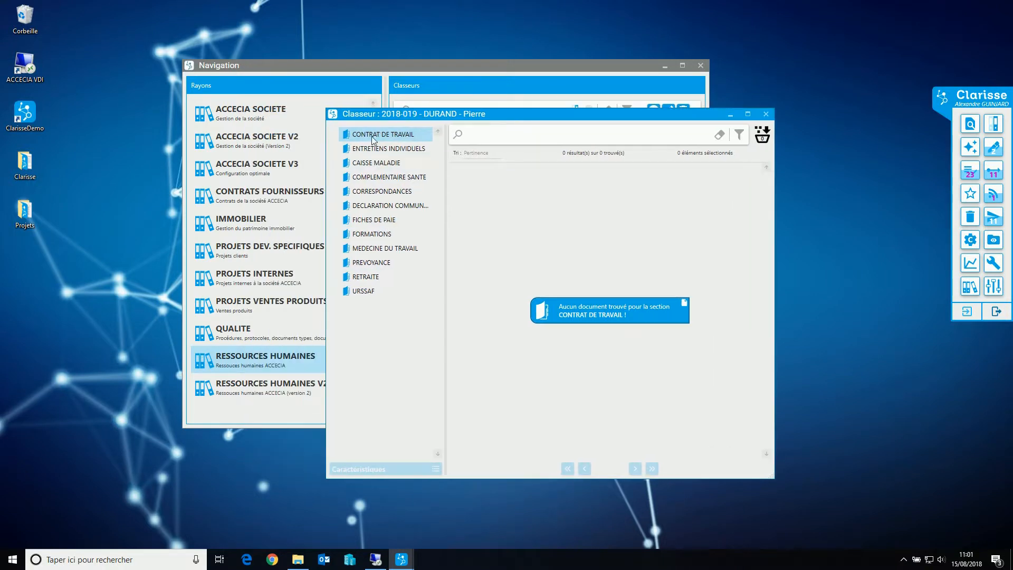
pyautogui.moveTo(517, 114); pyautogui.dragTo(478, 134)
# Open the fifth binder in the search results for comparison, then close both binders and the navigation window
pyautogui.doubleClick(468, 228)
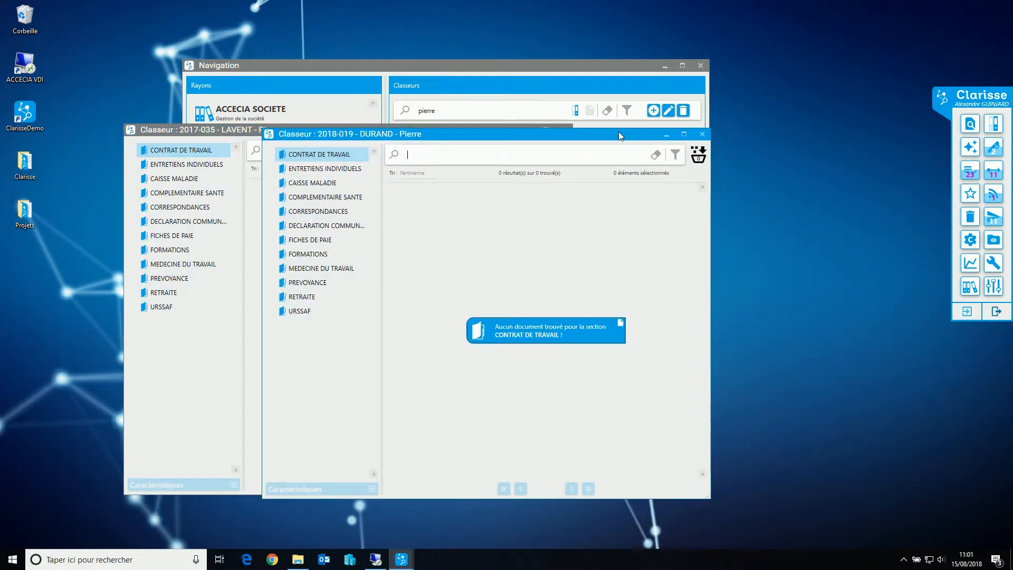
pyautogui.click(702, 134)
pyautogui.click(564, 130)
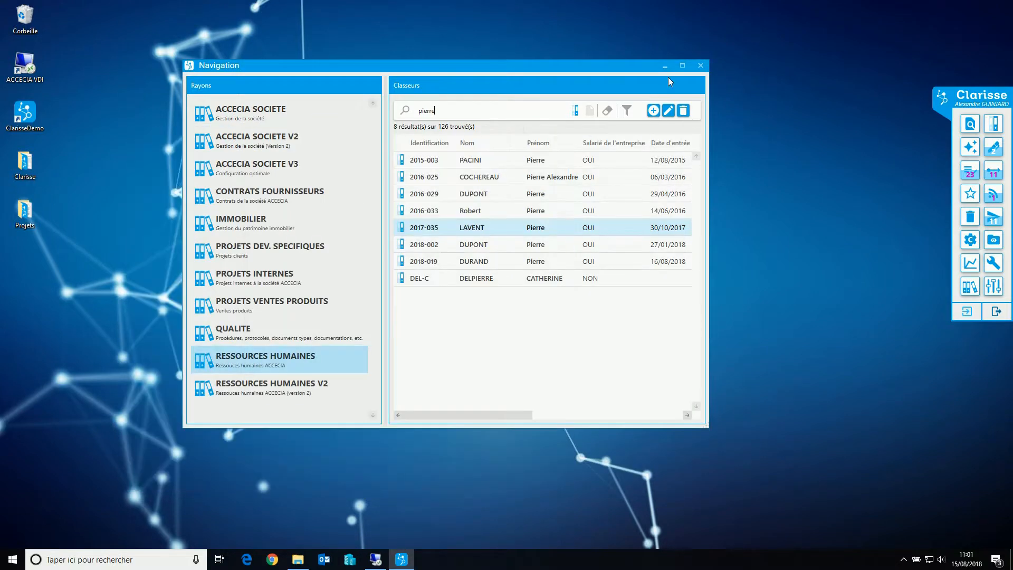
pyautogui.click(701, 66)
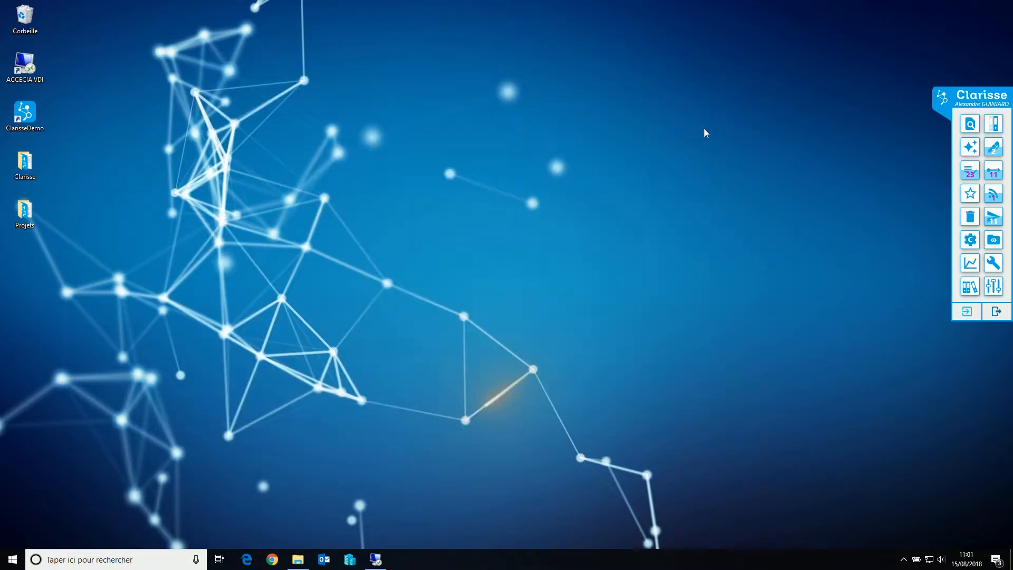
# Open the administration and go through the user groups and document categories to the reference binders
pyautogui.click(971, 286)
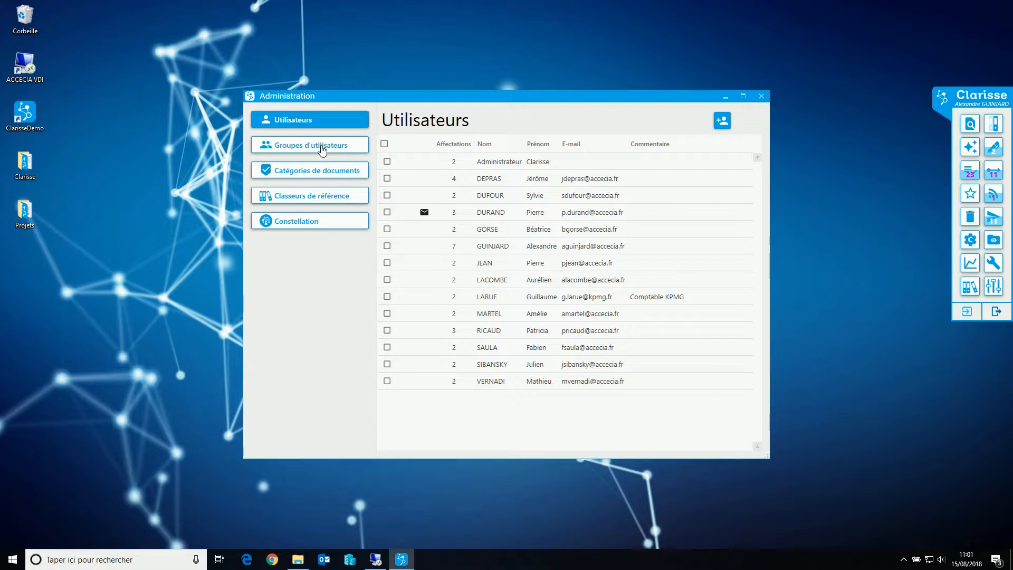
pyautogui.click(323, 150)
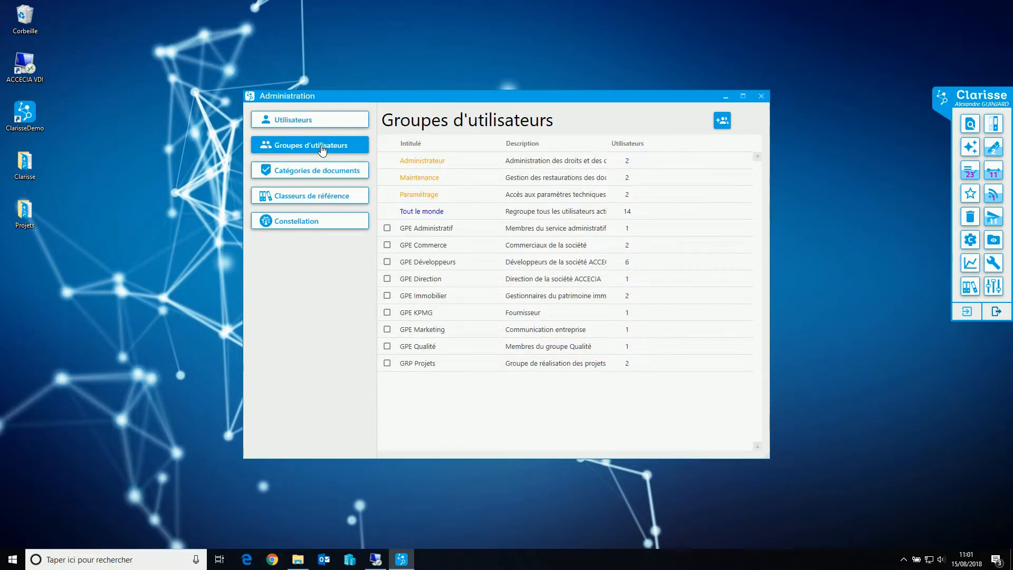
pyautogui.click(308, 178)
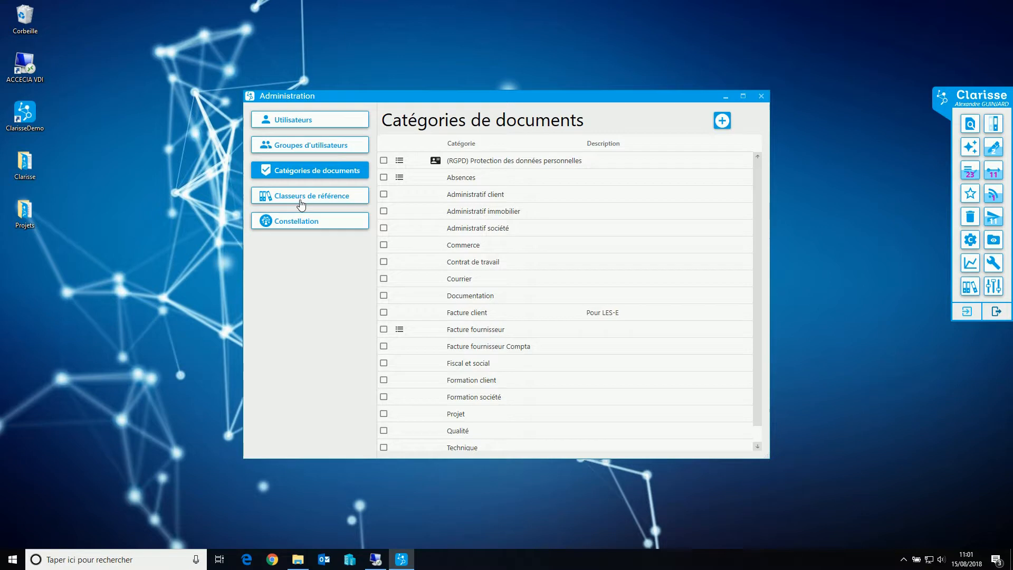
pyautogui.click(301, 203)
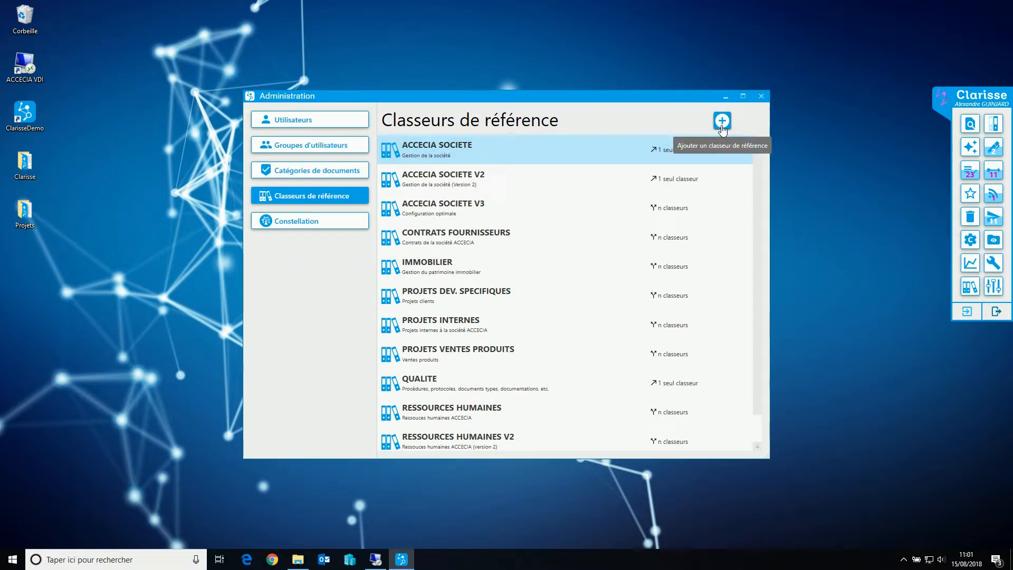
# Open the RESSOURCES HUMAINES reference binder for editing and check the choices for how many binders it generates, keeping Plusieurs
pyautogui.click(444, 411)
pyautogui.doubleClick(443, 411)
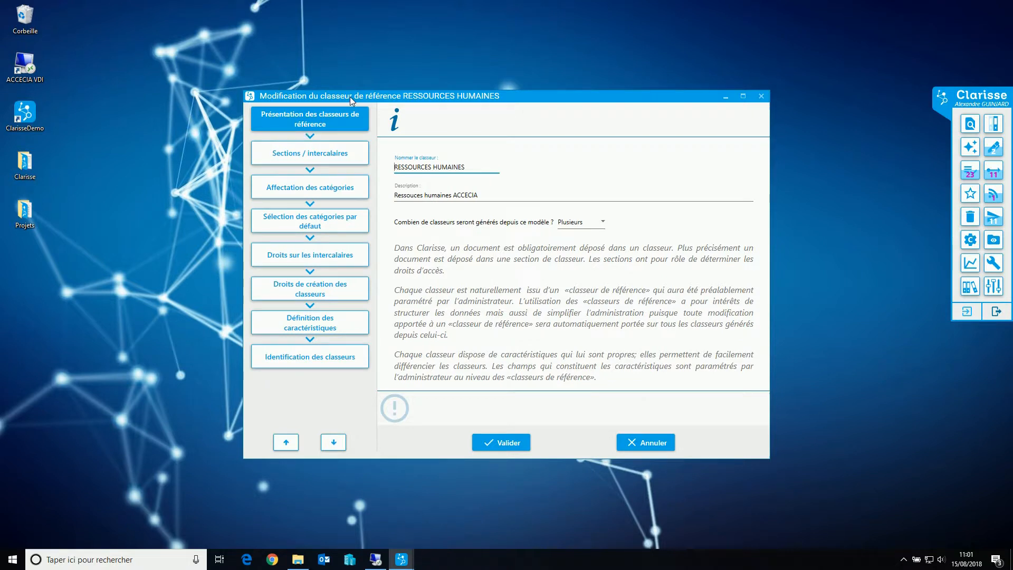
pyautogui.moveTo(350, 97); pyautogui.dragTo(338, 99)
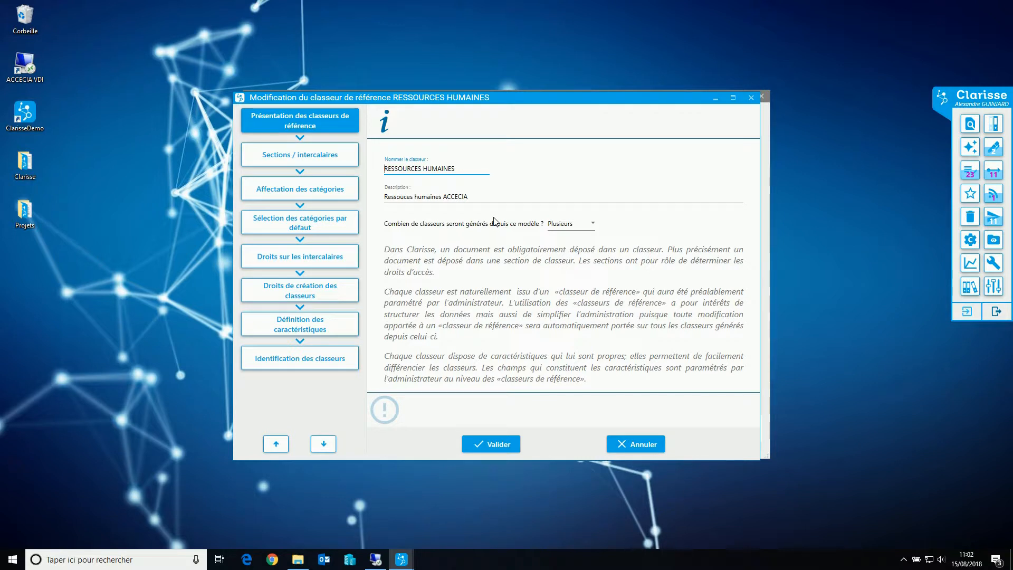
pyautogui.click(570, 223)
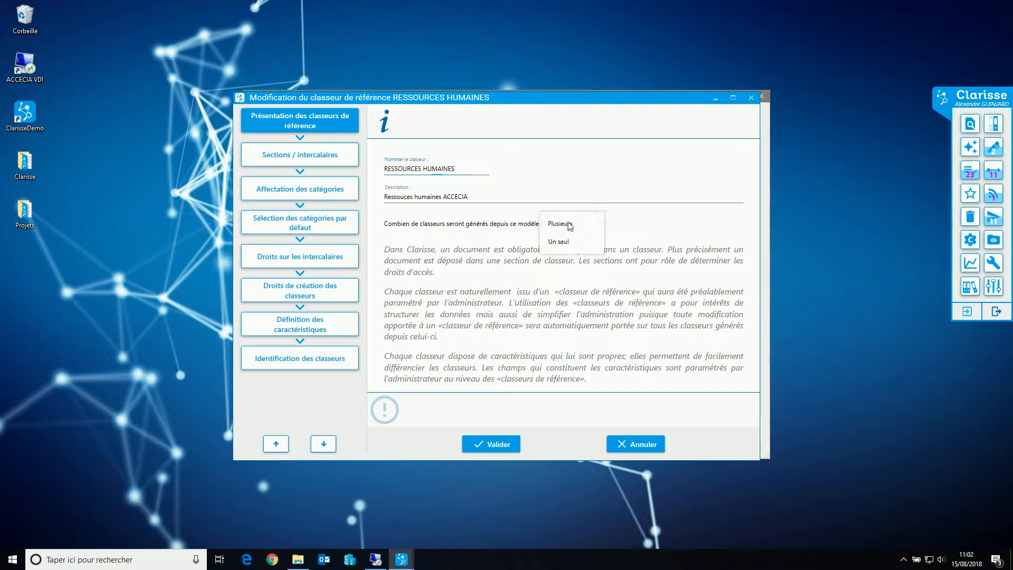
pyautogui.click(571, 225)
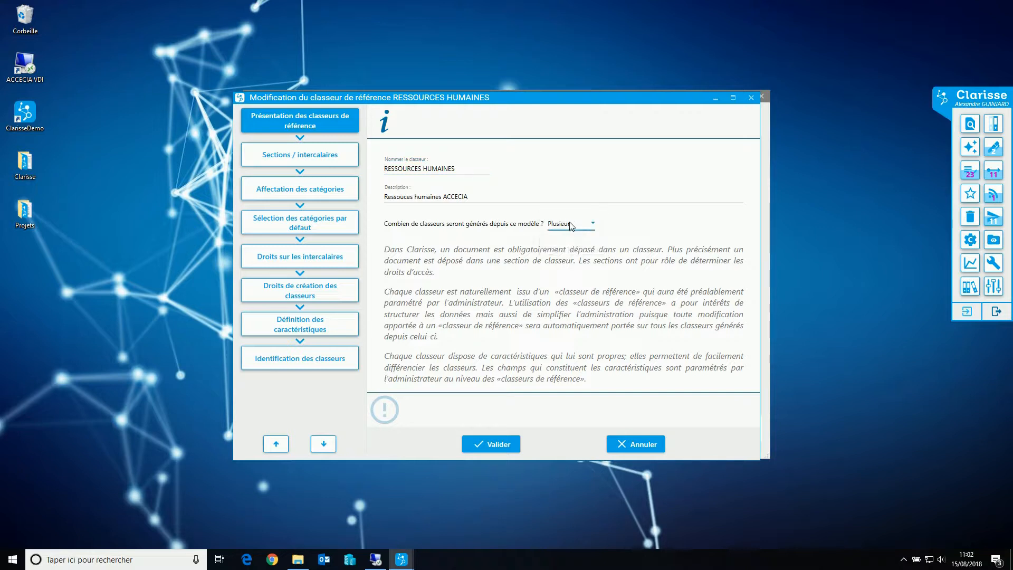
# Review the reference binder's sections and dividers, and look through the document categories assigned to it
pyautogui.click(293, 157)
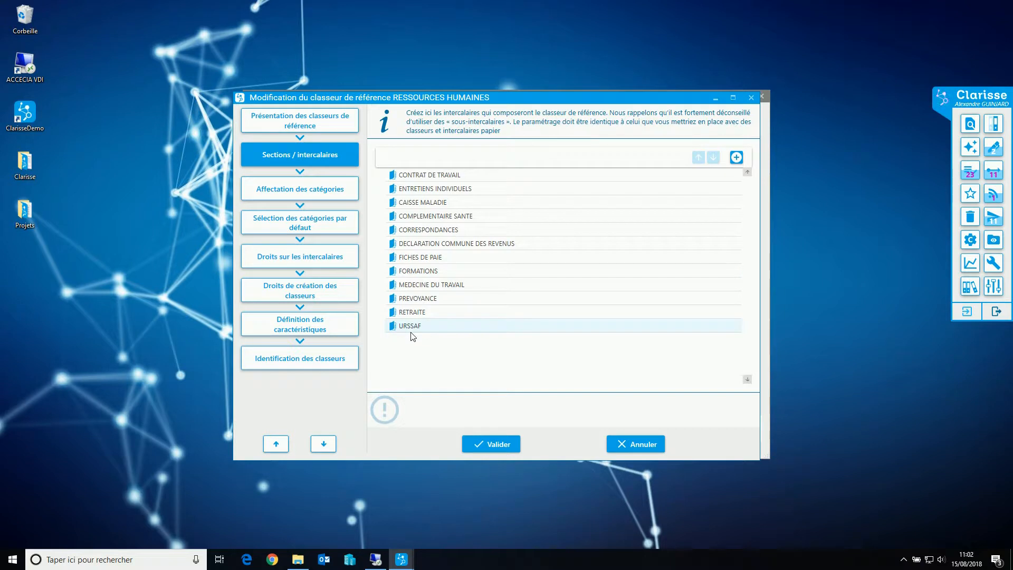
pyautogui.click(278, 195)
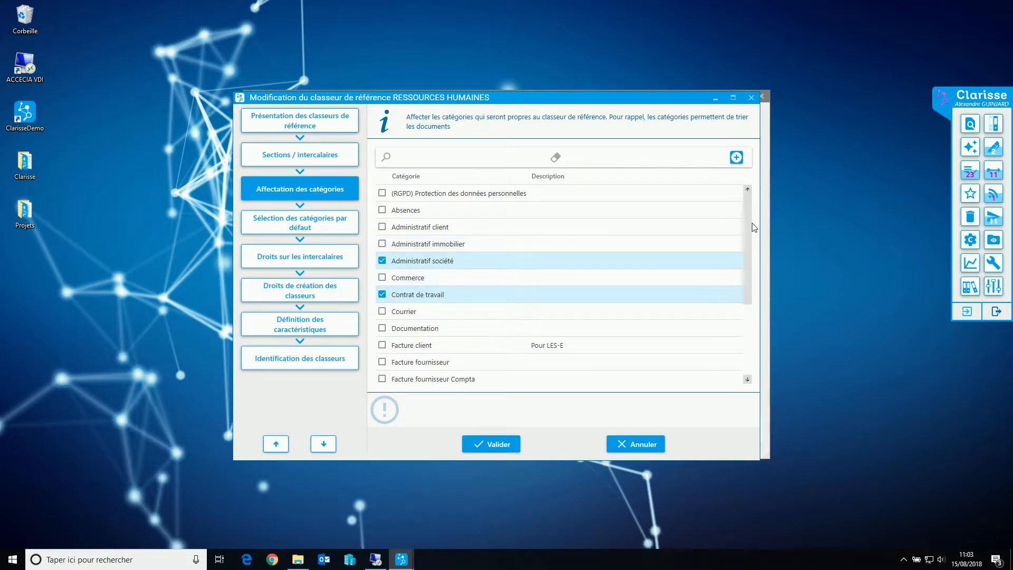
pyautogui.moveTo(750, 231)
pyautogui.mouseDown()
pyautogui.moveTo(761, 274)
pyautogui.moveTo(594, 290)
pyautogui.mouseUp()
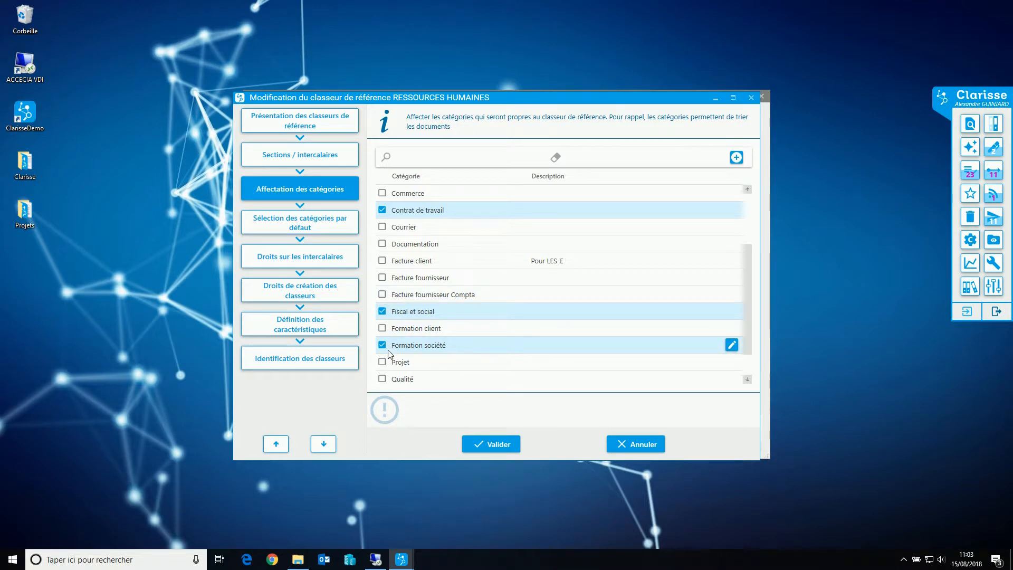
# Review the default categories per divider and check the options for CONTRAT DE TRAVAIL, keeping Contrat de travail
pyautogui.click(297, 230)
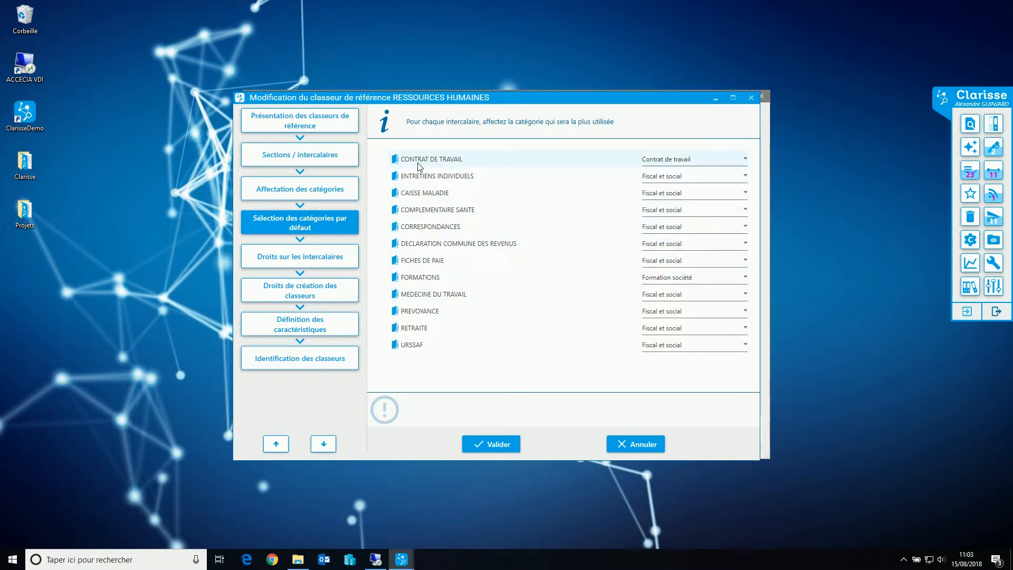
pyautogui.click(676, 167)
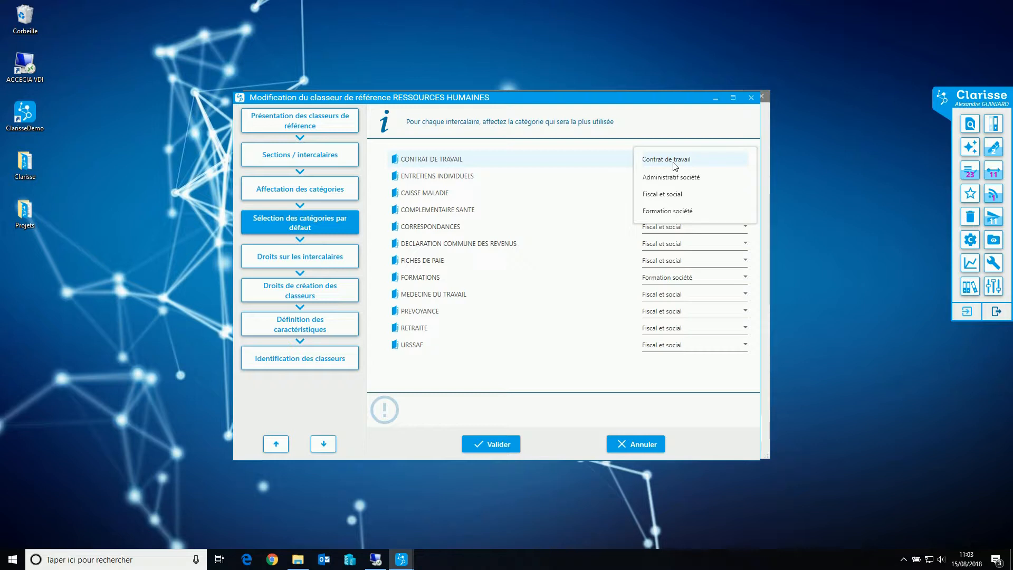
pyautogui.click(673, 163)
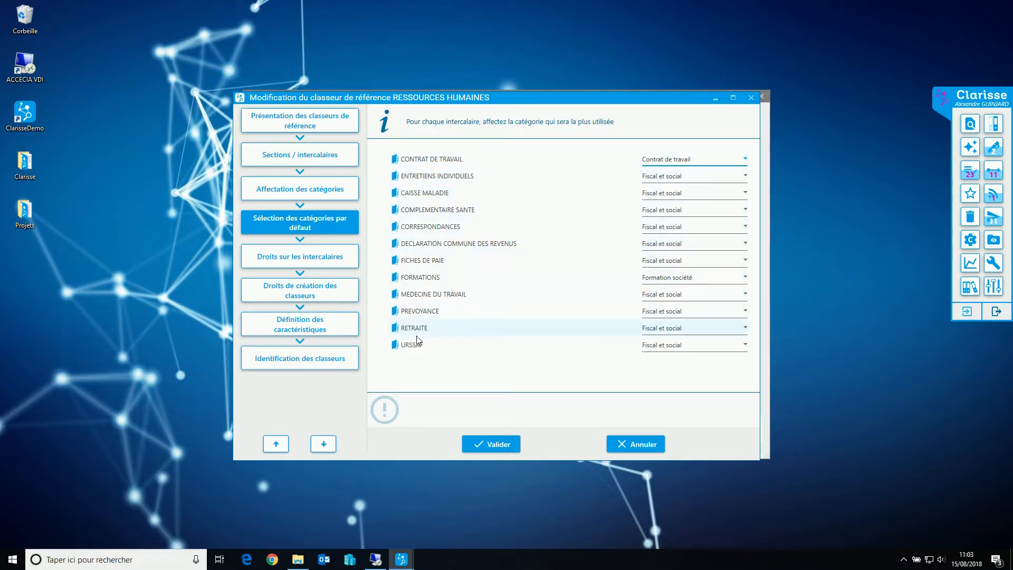
# Examine the divider rights of the Administratif, Développeurs, Direction, Qualité and Immobilier groups, and view the binder creation rights
pyautogui.click(326, 258)
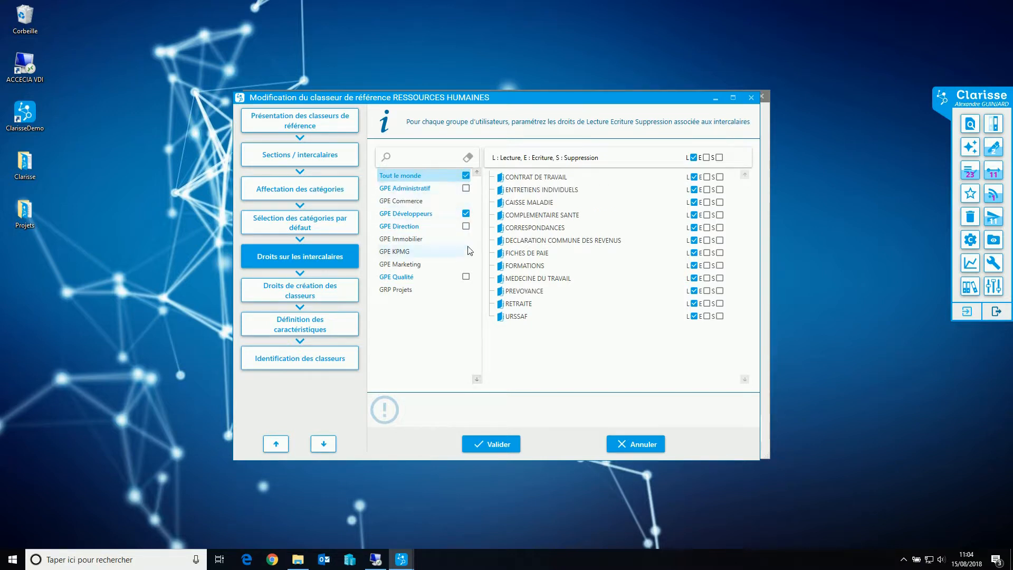
pyautogui.click(402, 193)
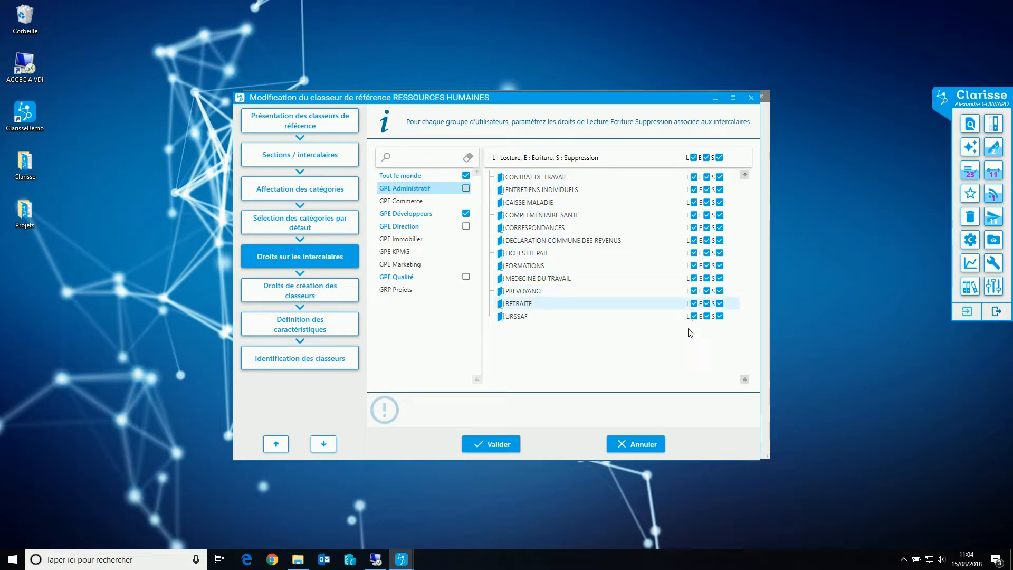
pyautogui.click(415, 219)
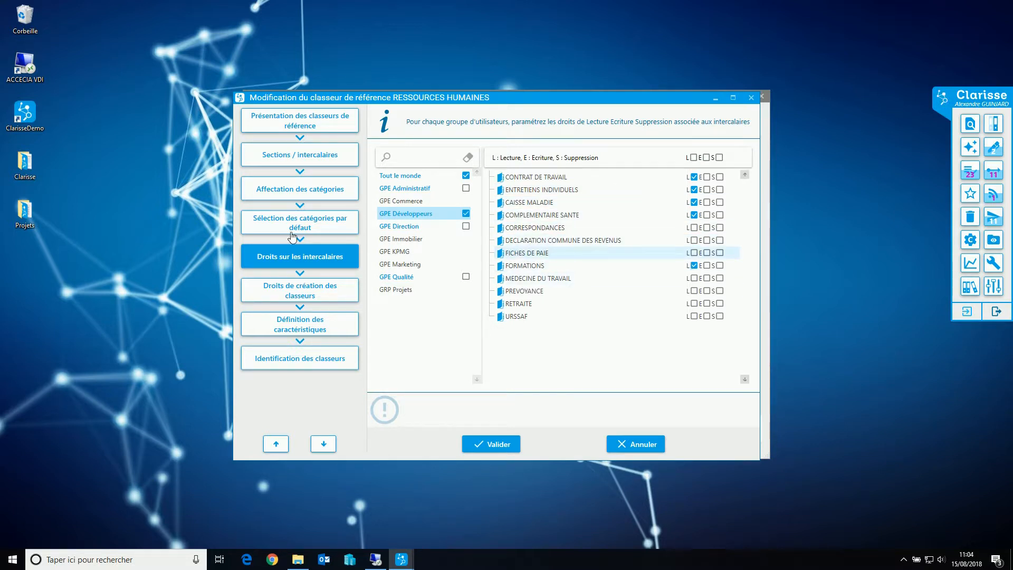
pyautogui.click(399, 226)
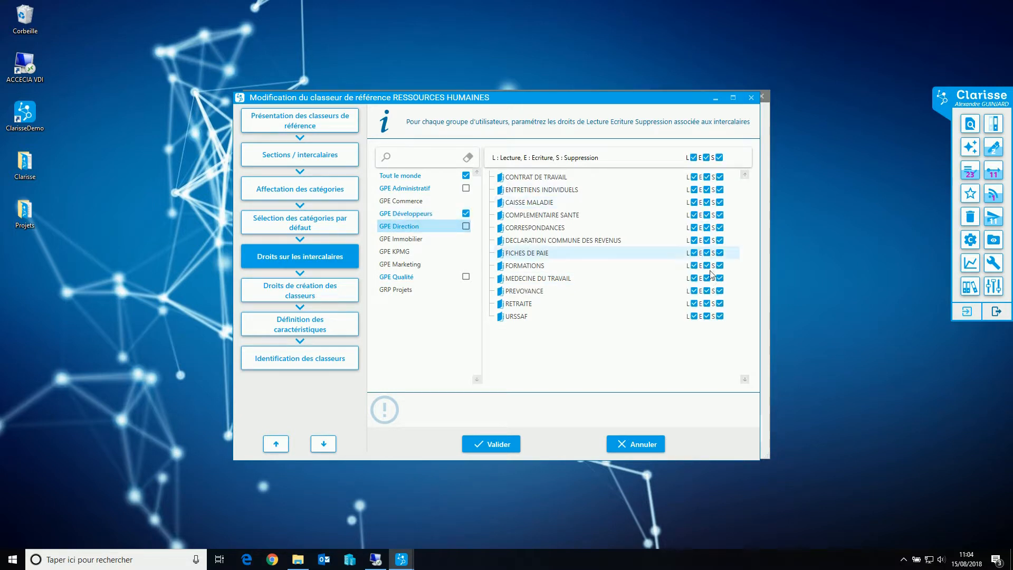
pyautogui.click(399, 277)
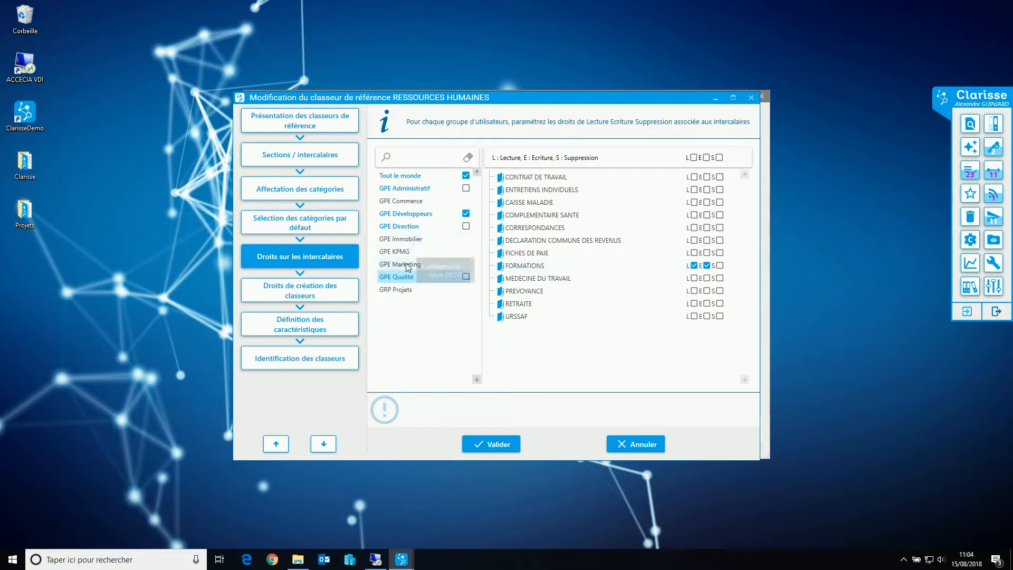
pyautogui.click(401, 239)
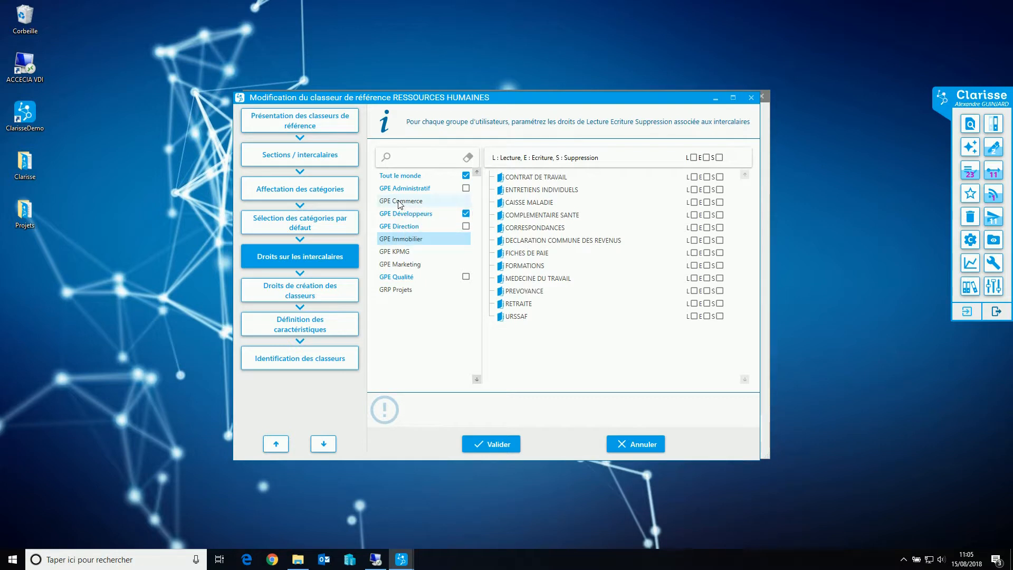
pyautogui.click(283, 300)
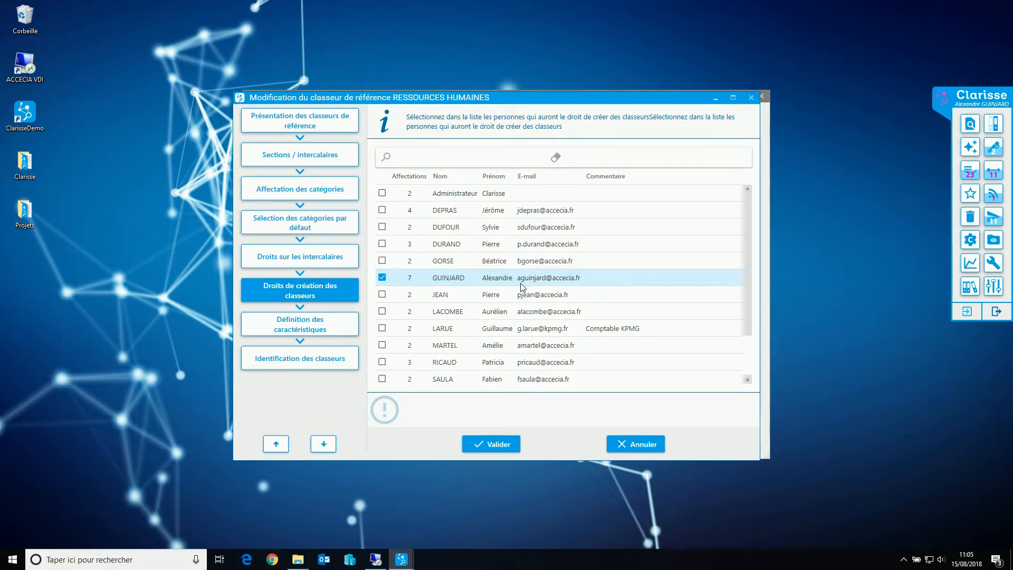
# Go to the characteristics definition and inspect the possible values of Type de contrat and Etablissement(s), cancelling each without changes
pyautogui.click(311, 322)
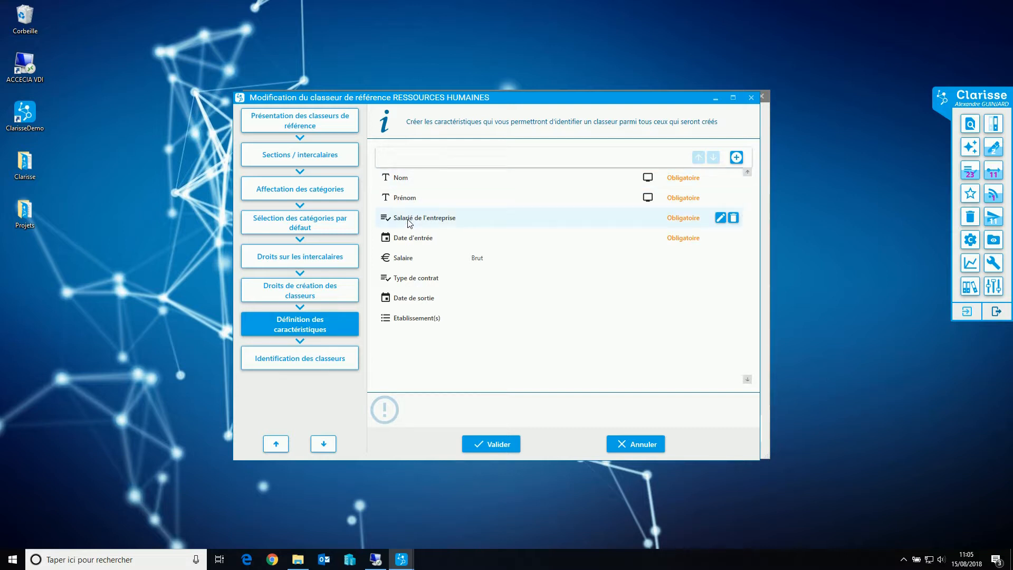
pyautogui.doubleClick(423, 283)
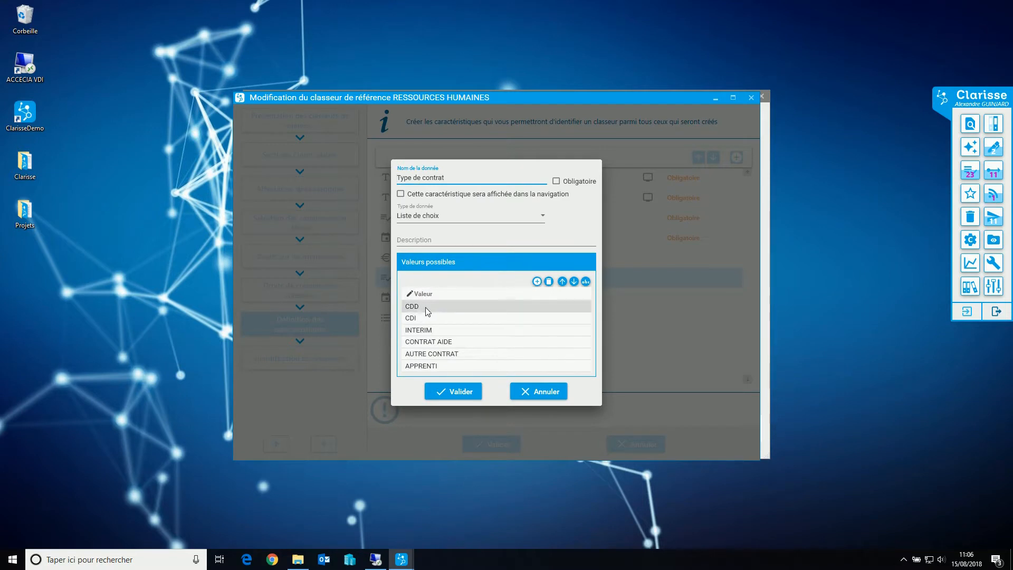
pyautogui.click(528, 397)
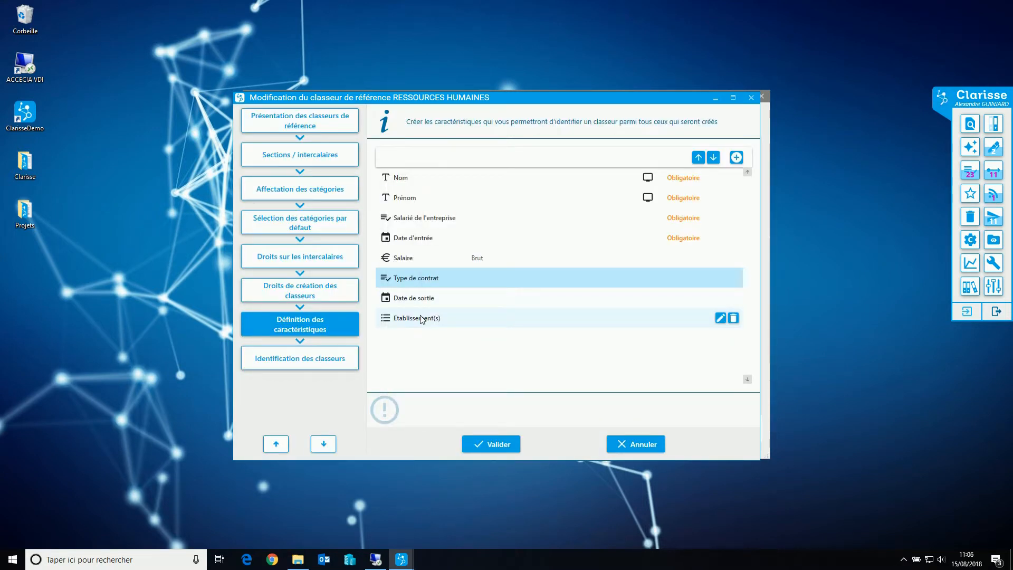
pyautogui.doubleClick(420, 317)
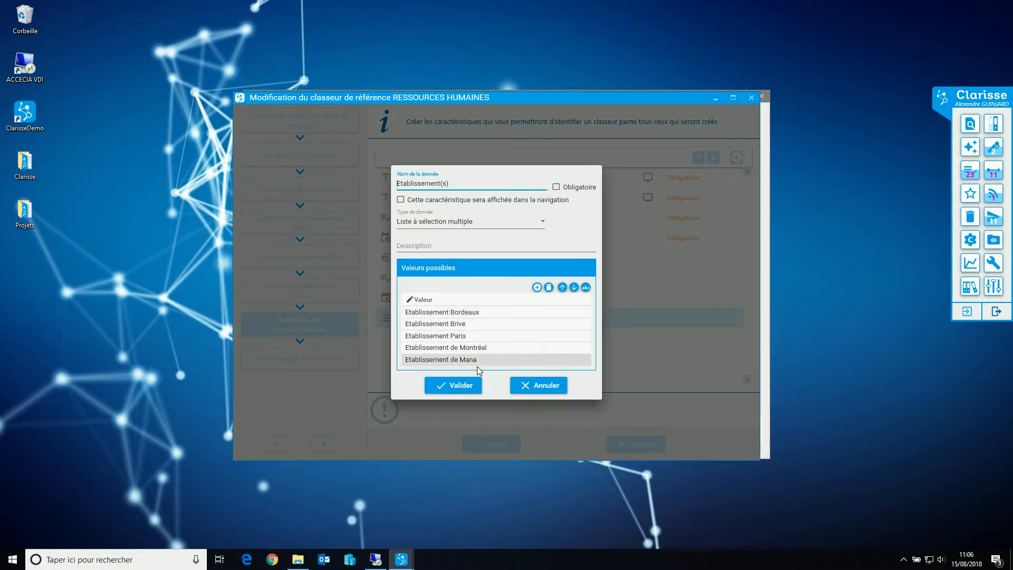
pyautogui.click(538, 390)
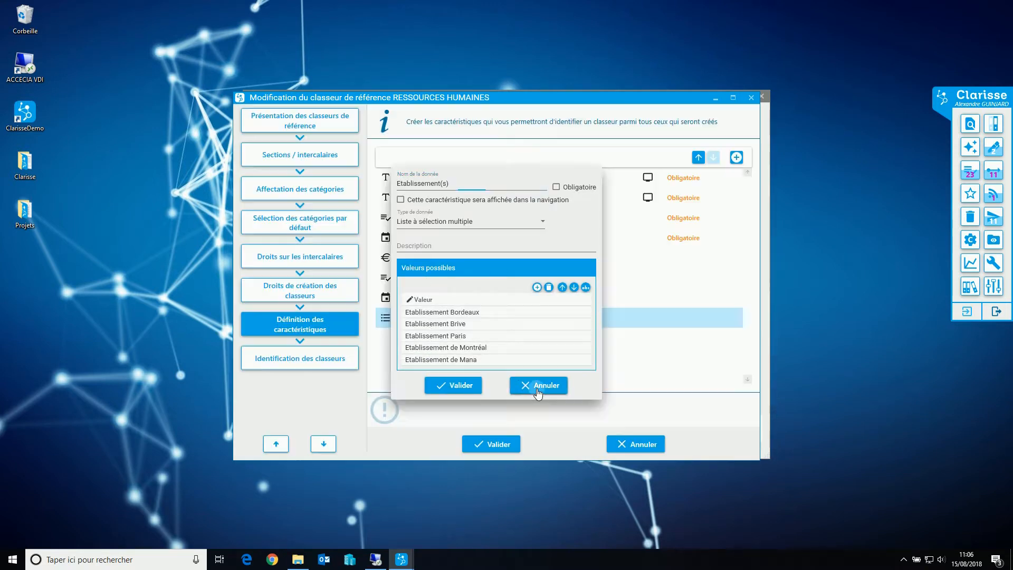
# Start a new characteristic to look at the available data types, and cancel it
pyautogui.click(737, 158)
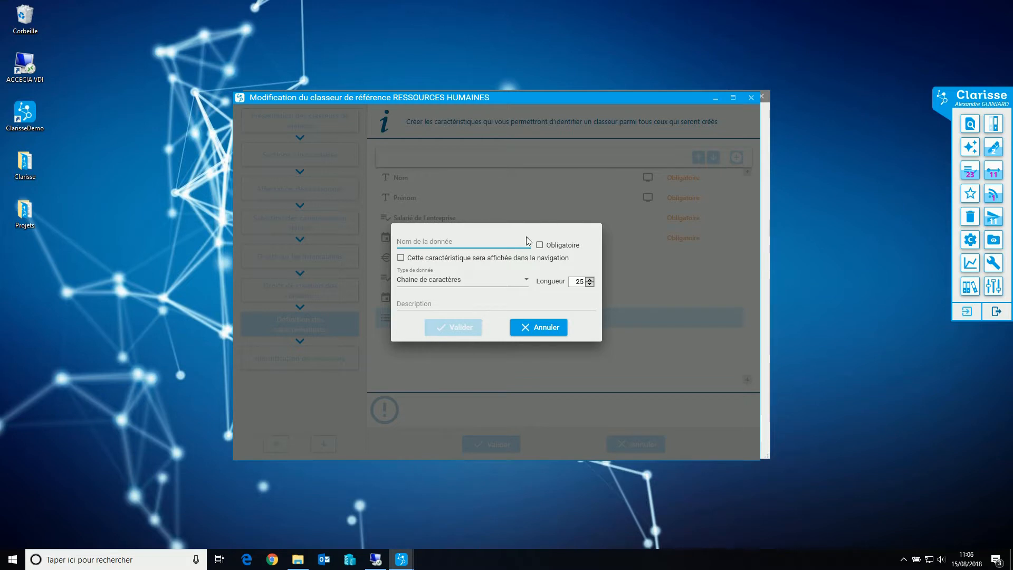
pyautogui.click(455, 280)
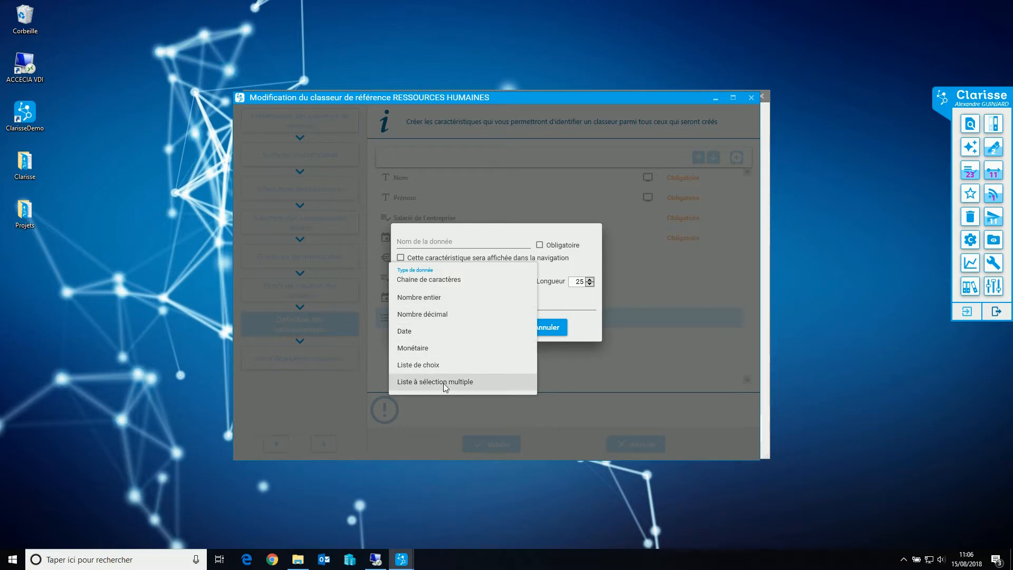
pyautogui.click(563, 304)
pyautogui.click(544, 327)
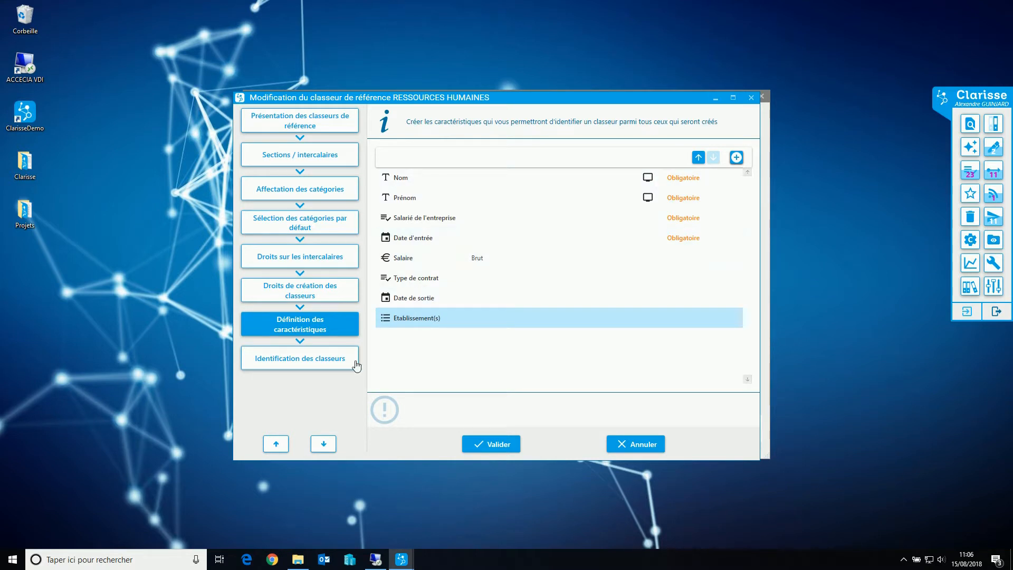
# Review the binder identification rules, validate the reference binder and confirm saving with the word "modifier"
pyautogui.click(308, 363)
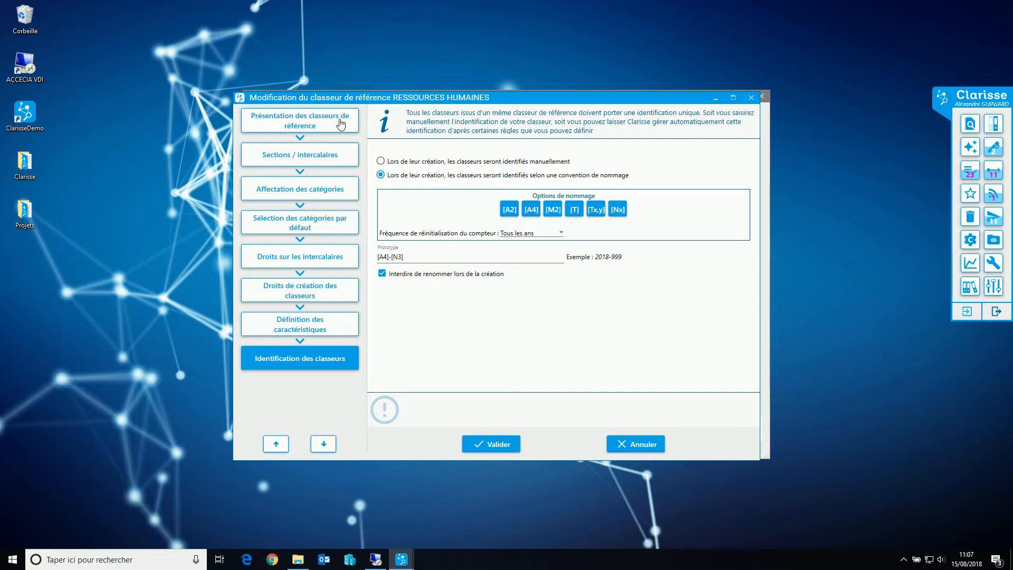
pyautogui.click(485, 445)
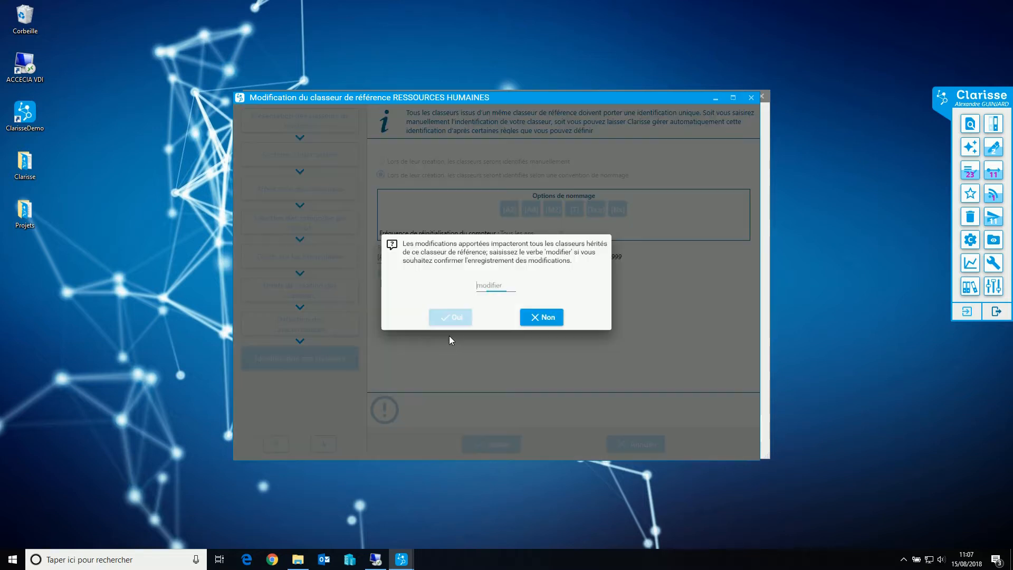
pyautogui.write('modifier')
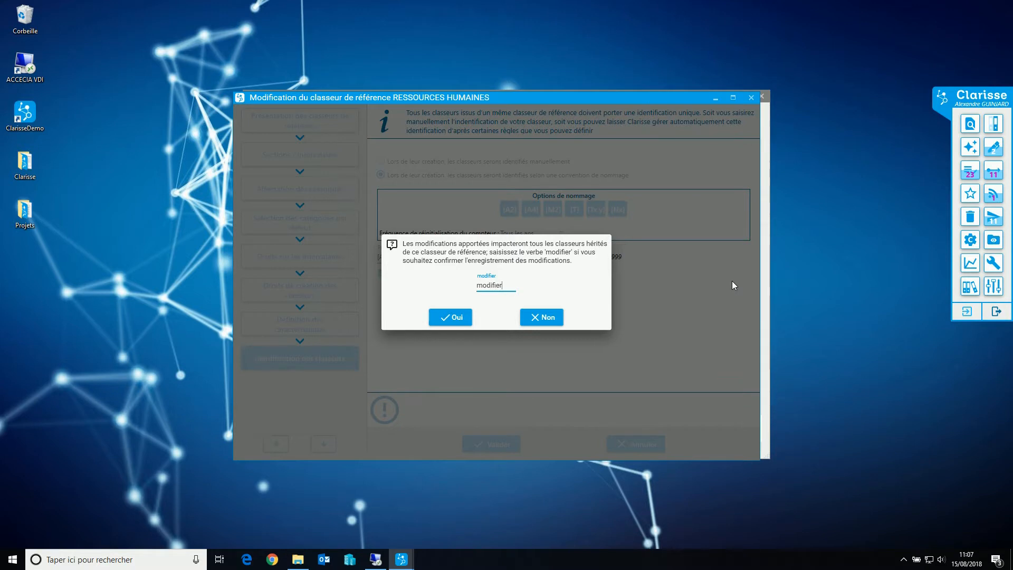
pyautogui.click(453, 317)
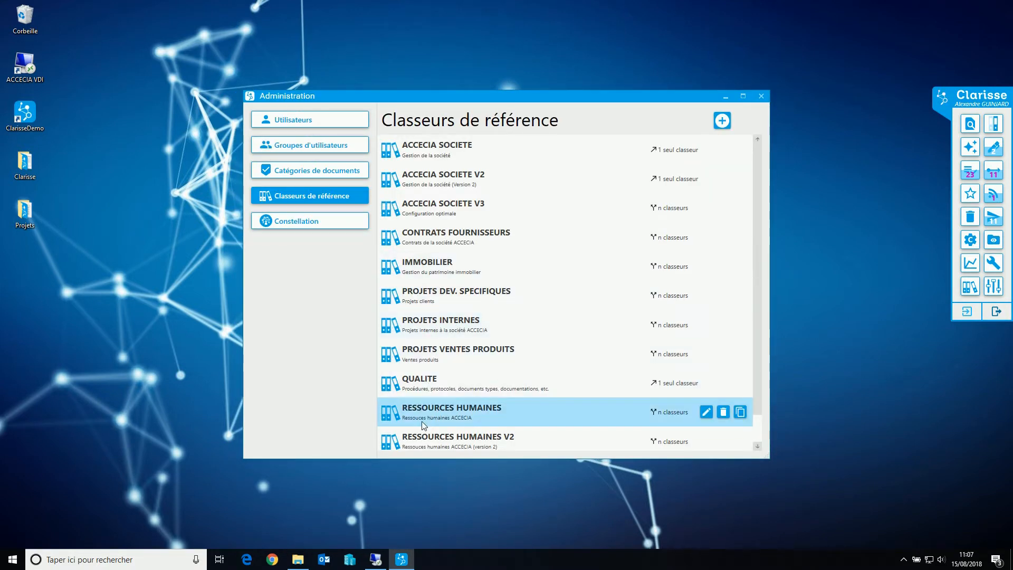
# In the navigation, open the second and third RESSOURCES HUMAINES binders to compare their dividers, and close both binders
pyautogui.click(996, 129)
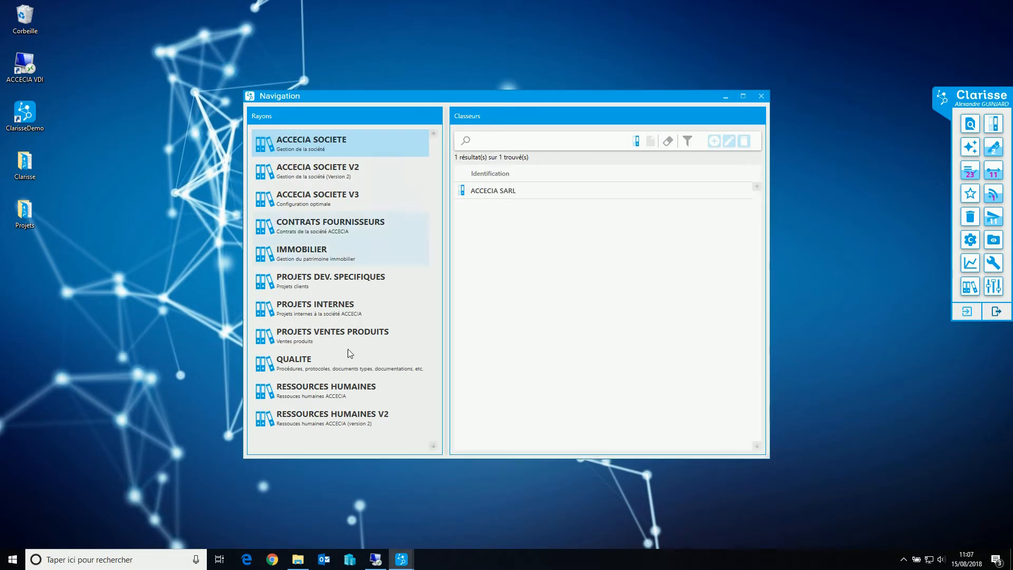
pyautogui.click(349, 397)
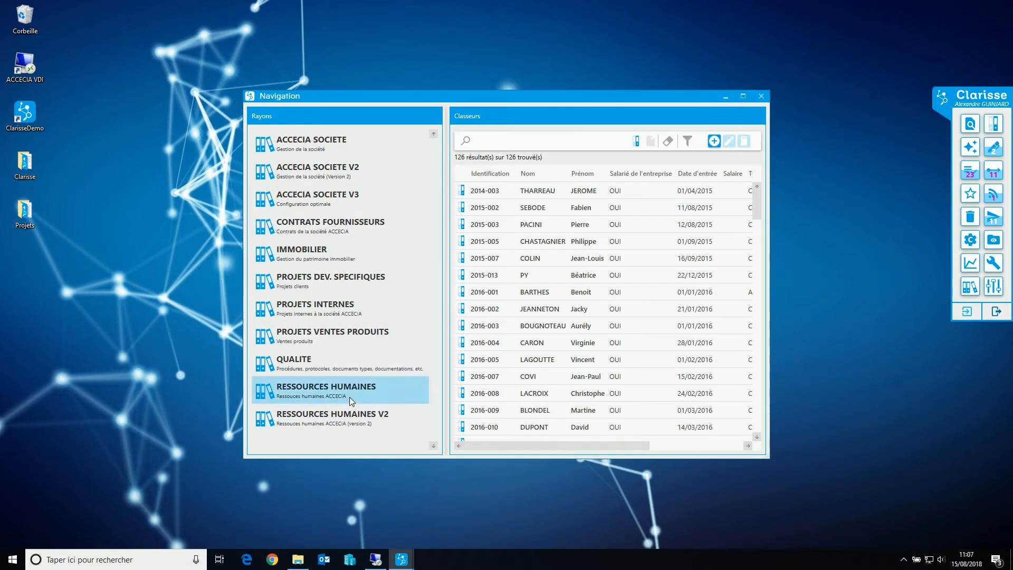
pyautogui.doubleClick(535, 206)
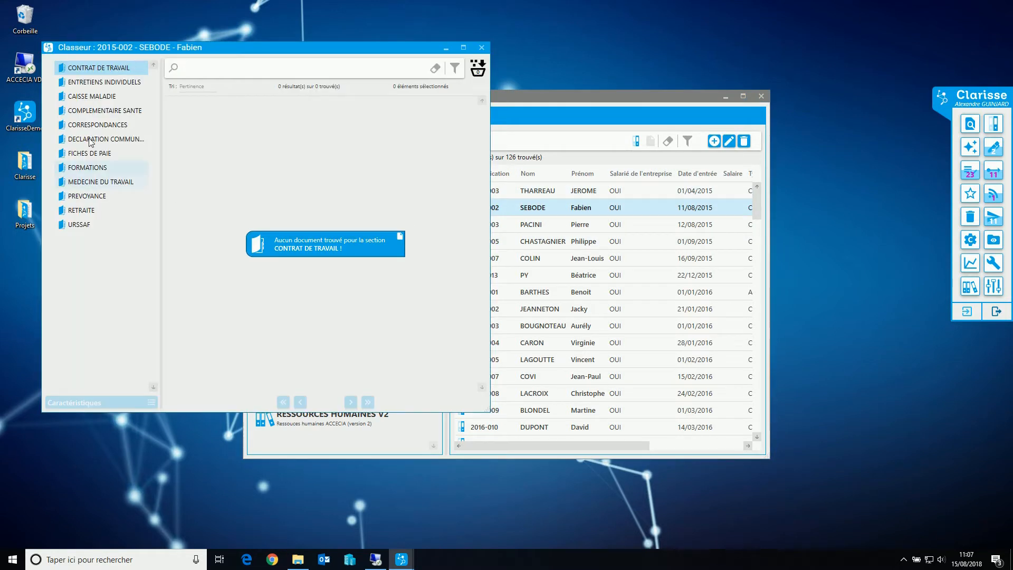
pyautogui.moveTo(137, 46); pyautogui.dragTo(202, 51)
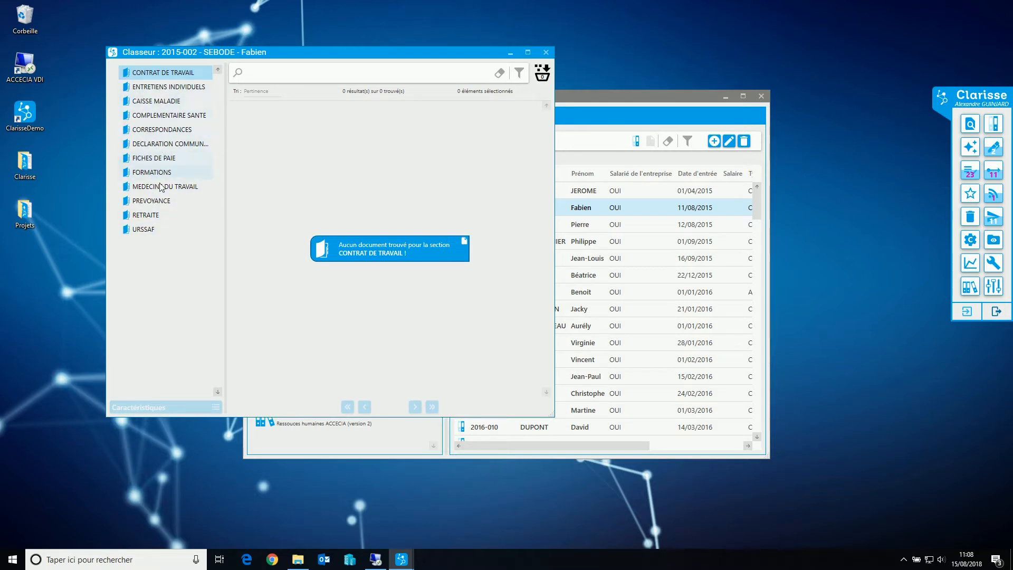
pyautogui.doubleClick(580, 225)
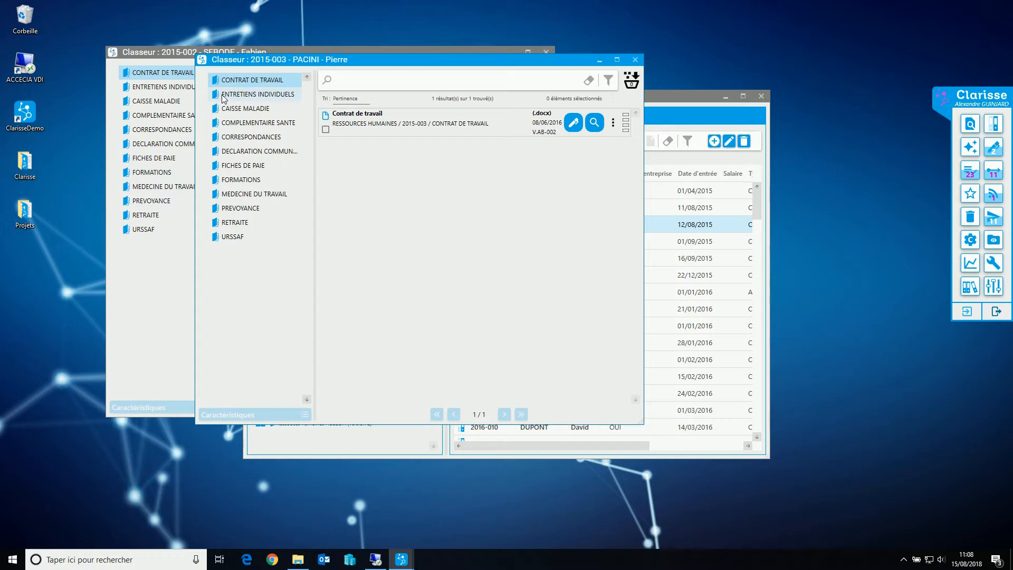
pyautogui.click(636, 60)
pyautogui.click(546, 52)
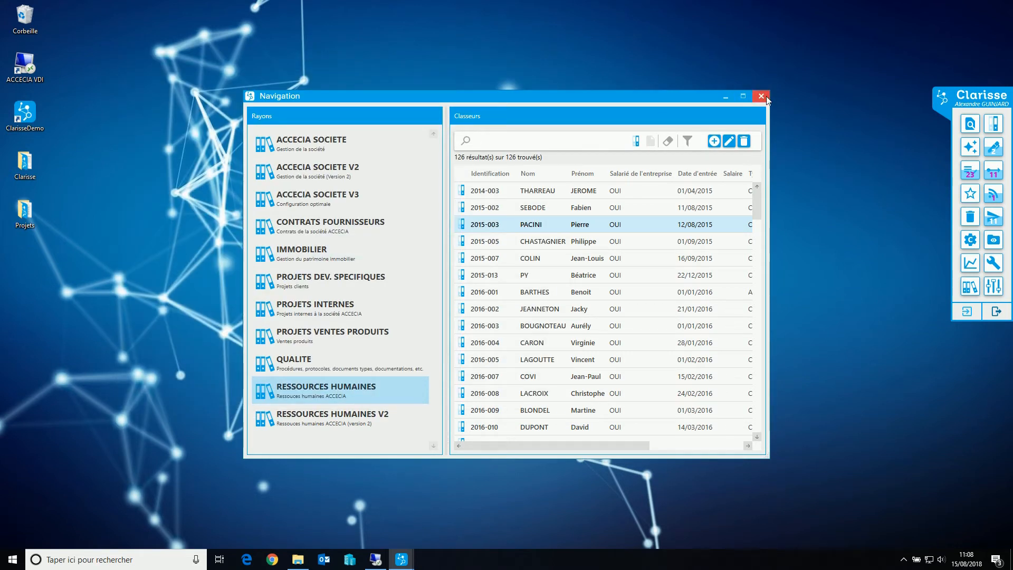
# Close the navigation, open the RESSOURCES HUMAINES reference binder and rename its URSSAF divider to "URSSAFFFFF"
pyautogui.click(761, 96)
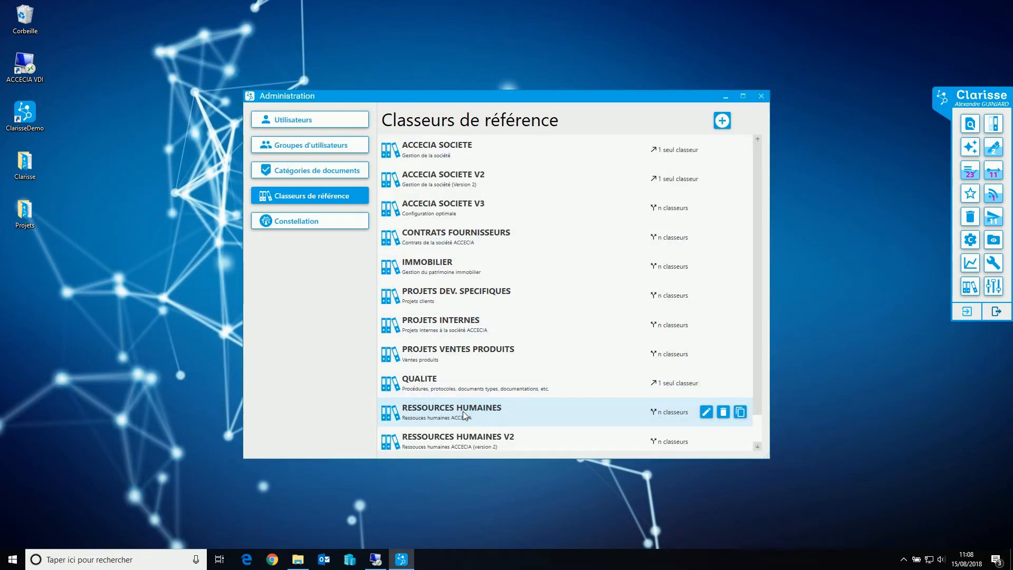
pyautogui.doubleClick(463, 412)
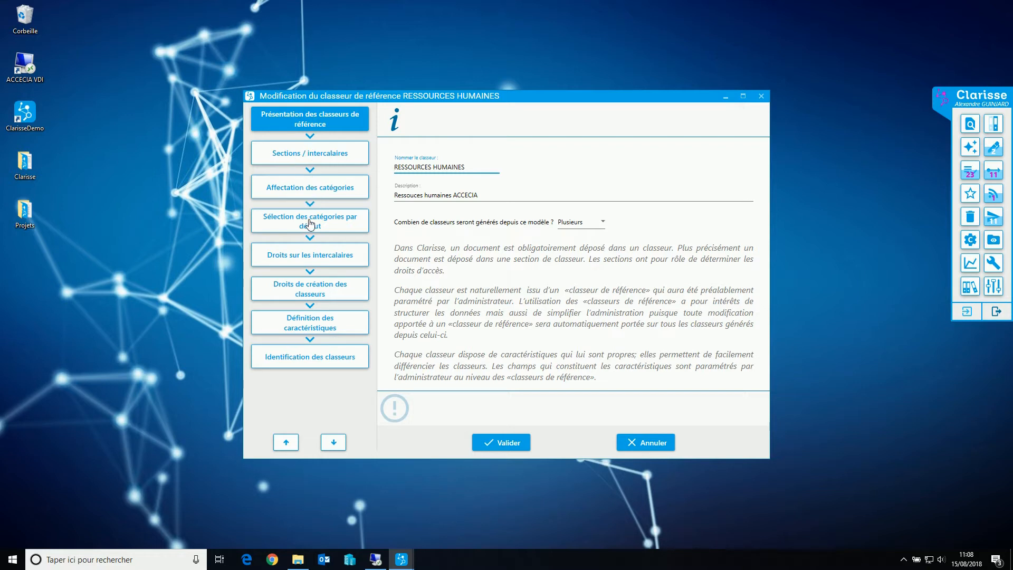
pyautogui.click(311, 160)
pyautogui.click(418, 326)
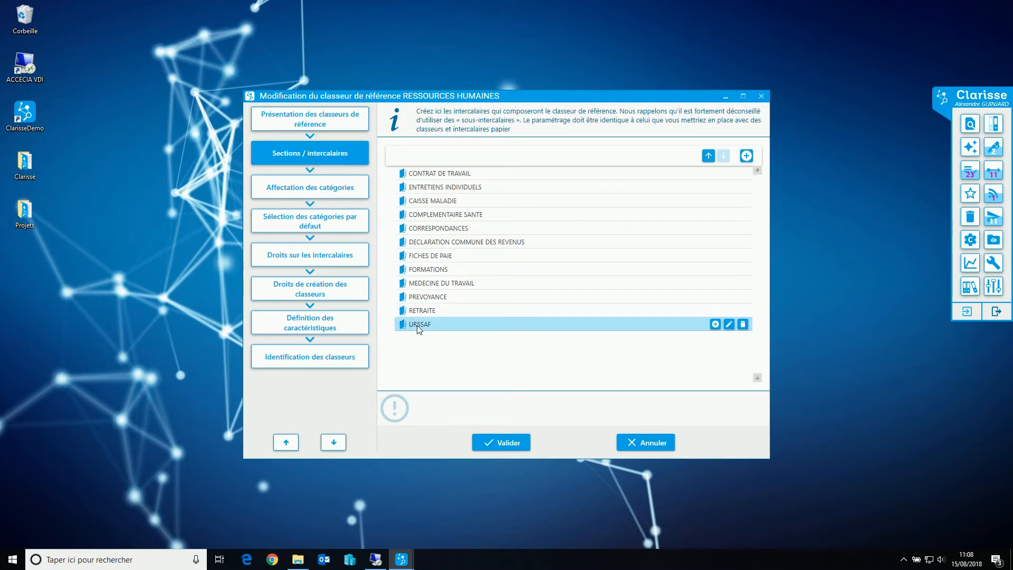
pyautogui.click(729, 324)
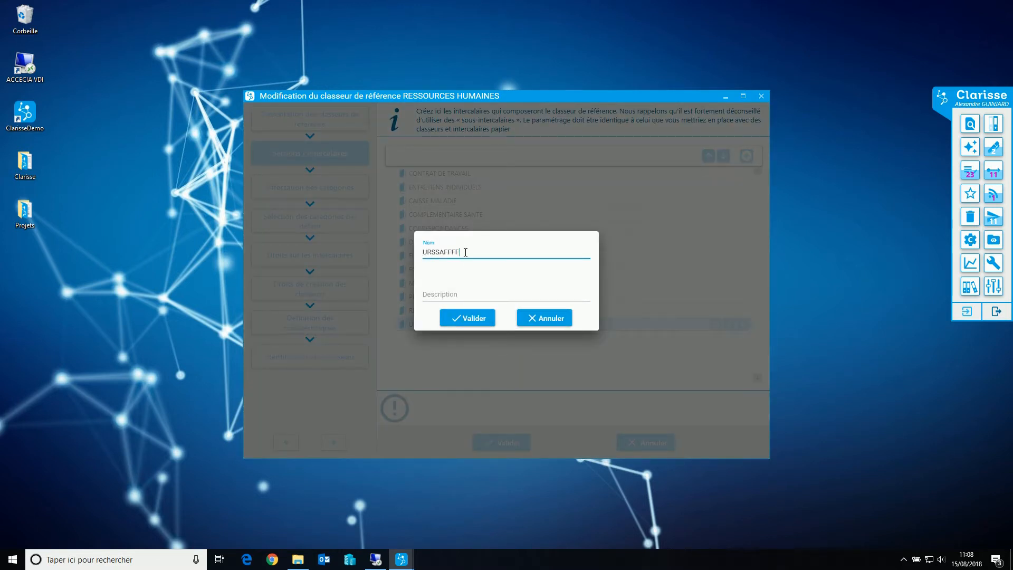
pyautogui.click(471, 319)
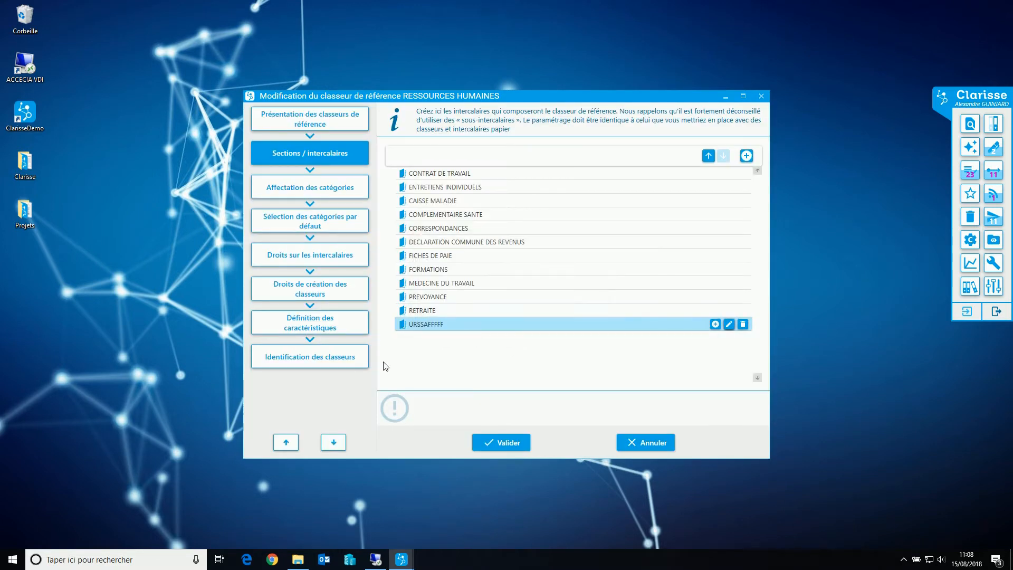
# Validate the reference binder's divider change and confirm saving it with the word "modifier"
pyautogui.click(509, 443)
pyautogui.write('modifier')
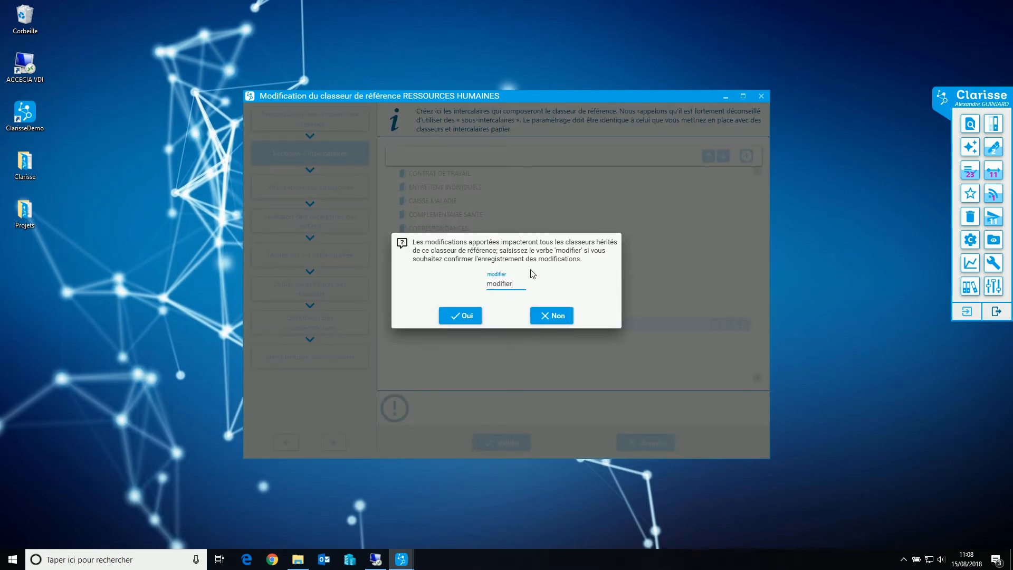
pyautogui.click(463, 316)
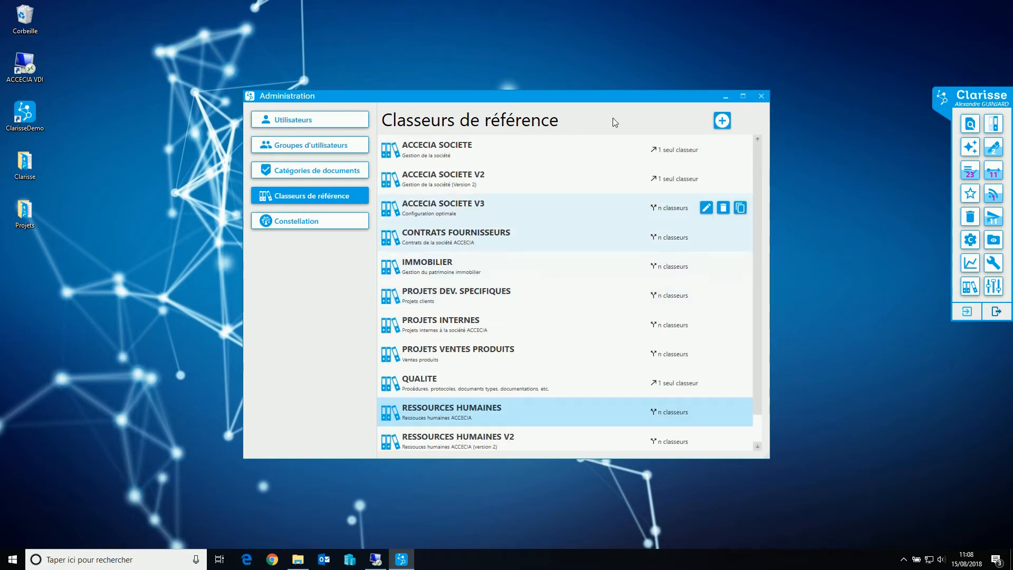
# In the navigation, open the first and third RESSOURCES HUMAINES binders to check the renamed divider, closing each one
pyautogui.click(994, 124)
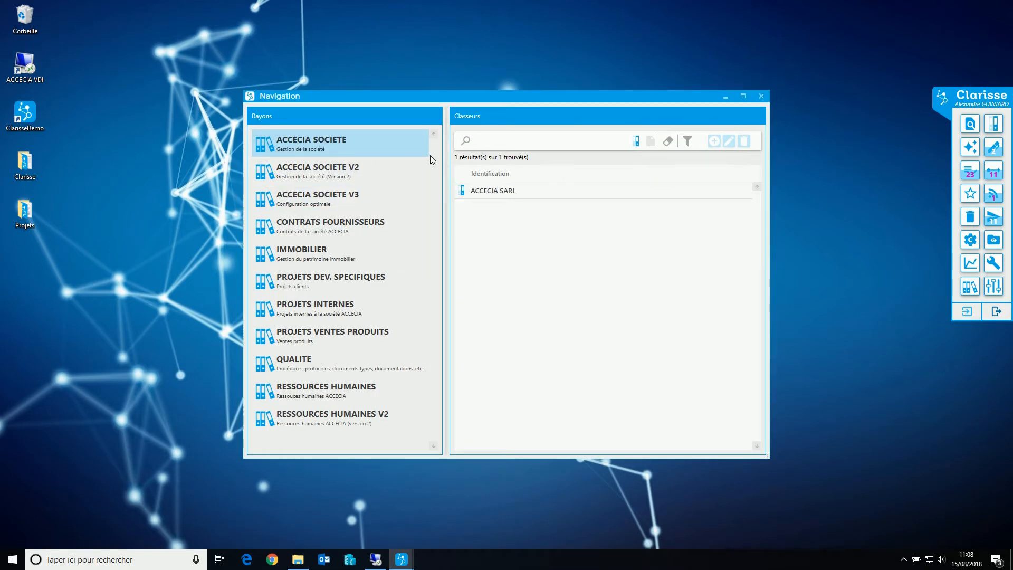
pyautogui.doubleClick(505, 191)
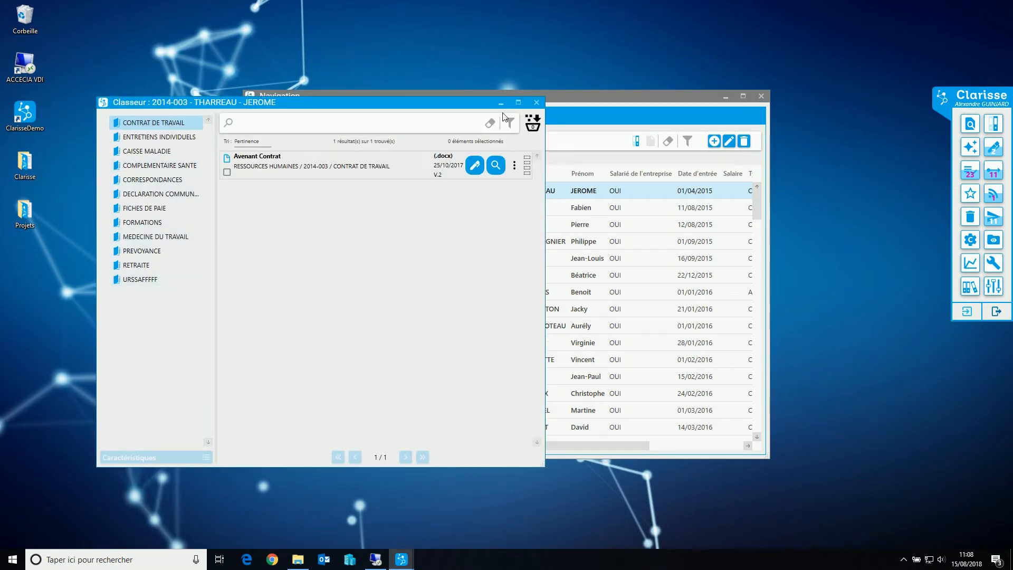
pyautogui.click(536, 102)
pyautogui.doubleClick(491, 228)
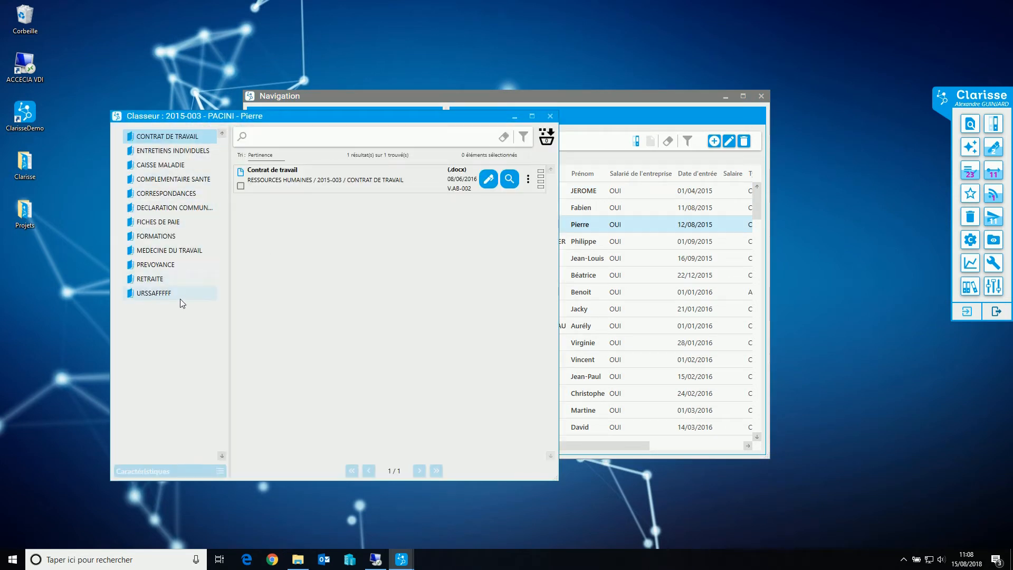
pyautogui.click(549, 116)
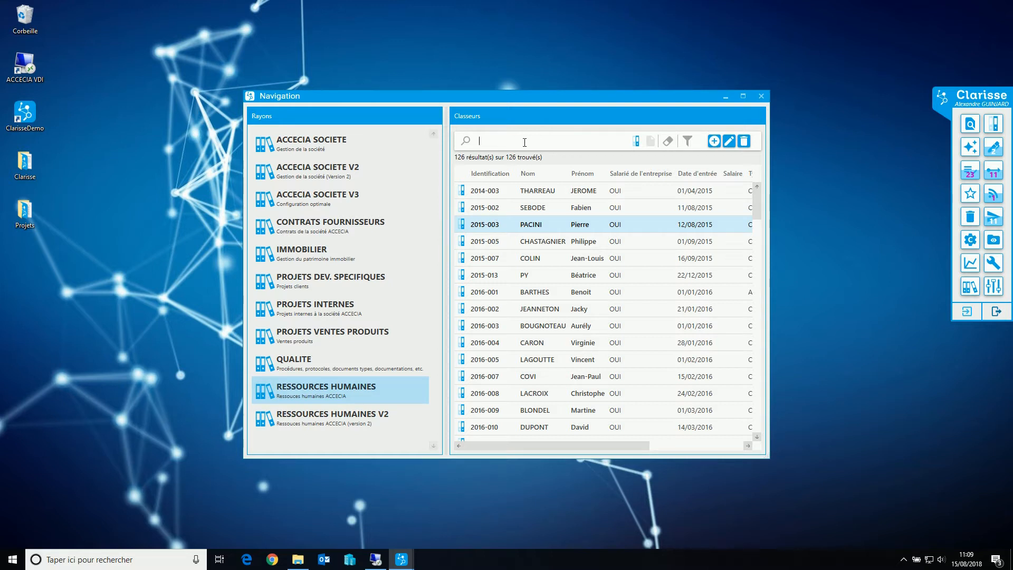
# Search the RESSOURCES HUMAINES binders by the new employee's last name, open that binder twice to examine its dividers, and close it
pyautogui.write('durand')
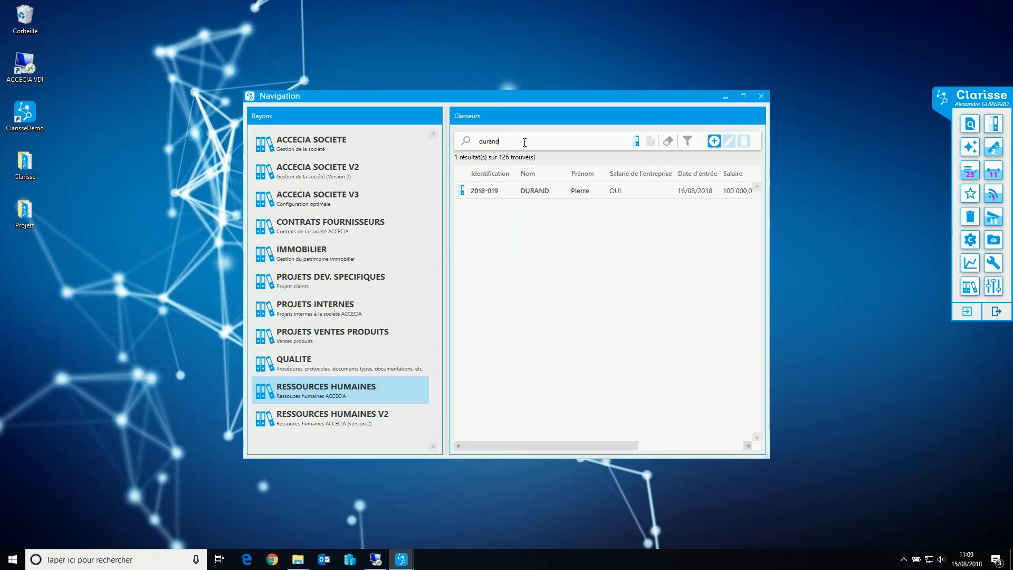
pyautogui.doubleClick(533, 191)
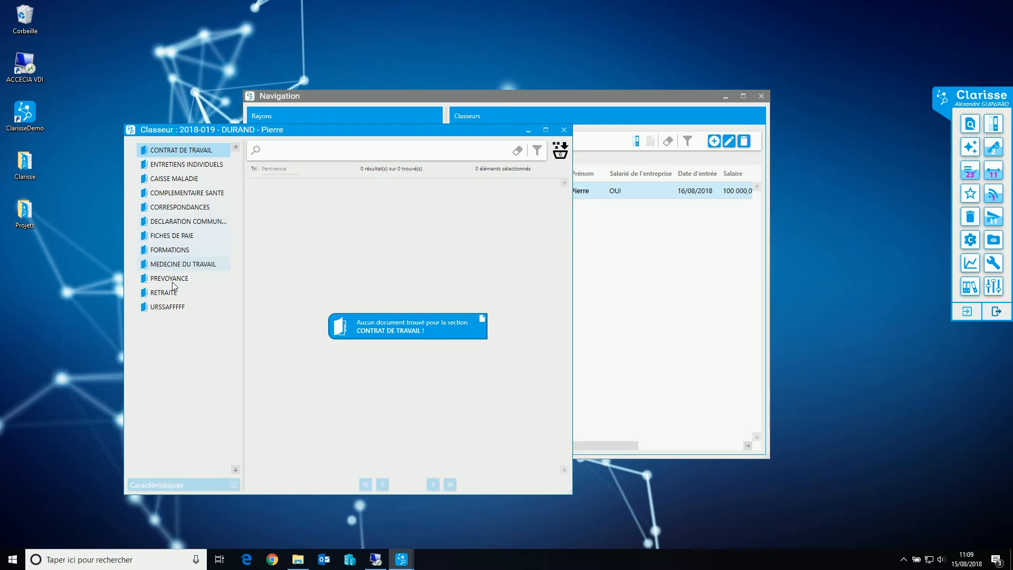
pyautogui.moveTo(370, 133); pyautogui.dragTo(638, 166)
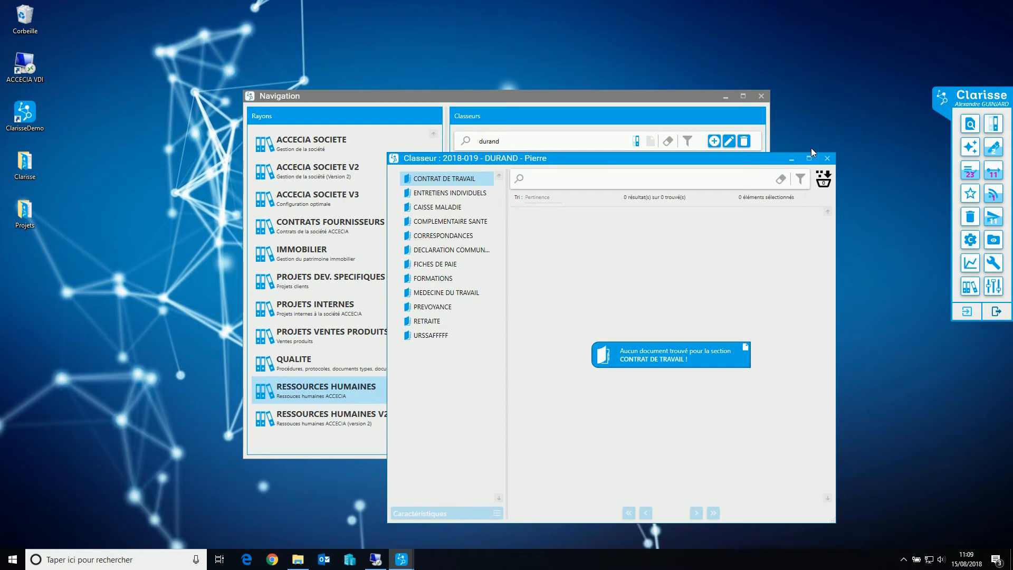
pyautogui.click(827, 158)
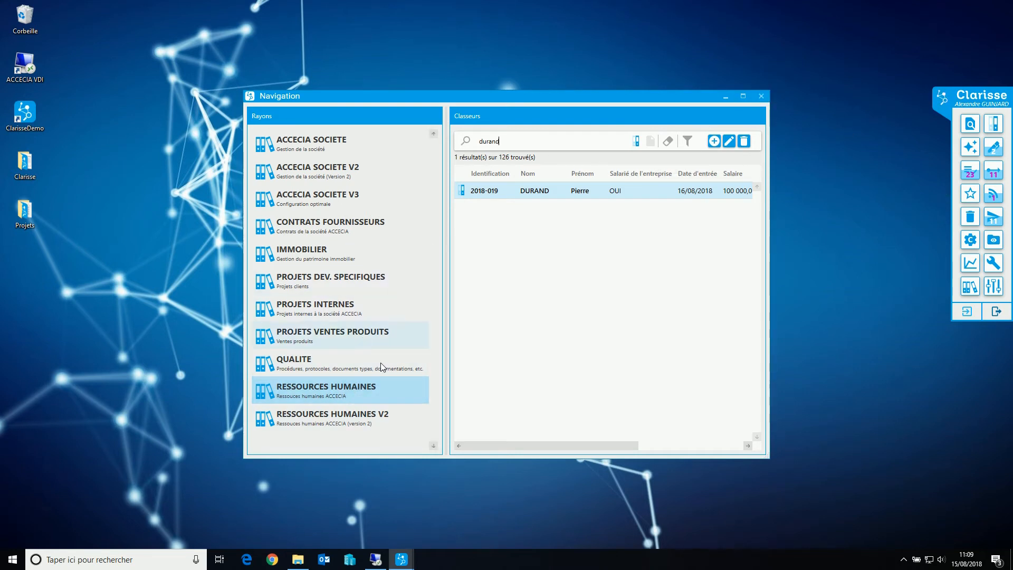
pyautogui.doubleClick(534, 191)
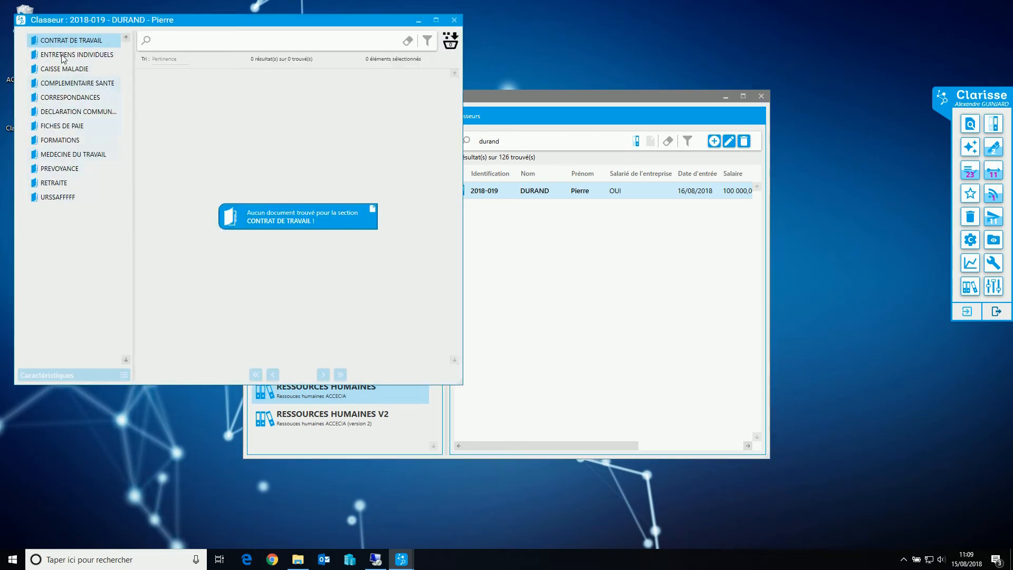
pyautogui.moveTo(81, 19); pyautogui.dragTo(131, 25)
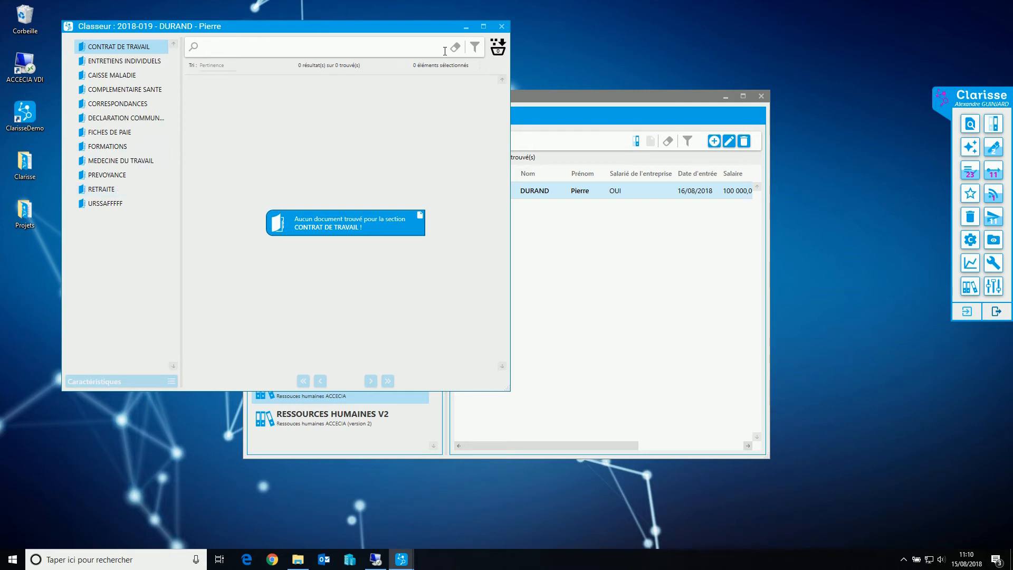
pyautogui.click(501, 27)
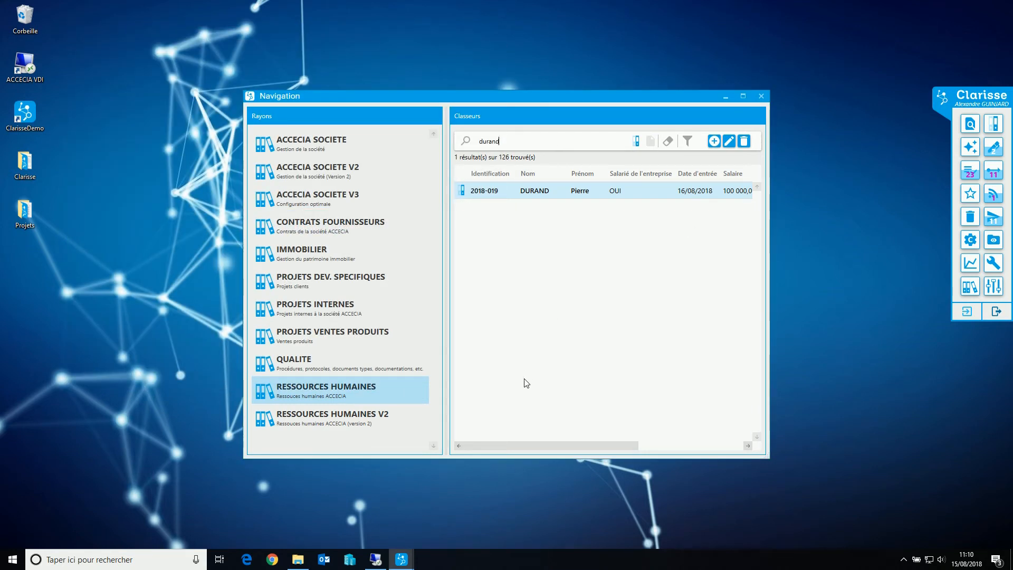
# Reopen the RESSOURCES HUMAINES reference binder, review the divider rights of the Administratif, Développeurs, Direction and Qualité groups, and close it discarding changes
pyautogui.click(970, 286)
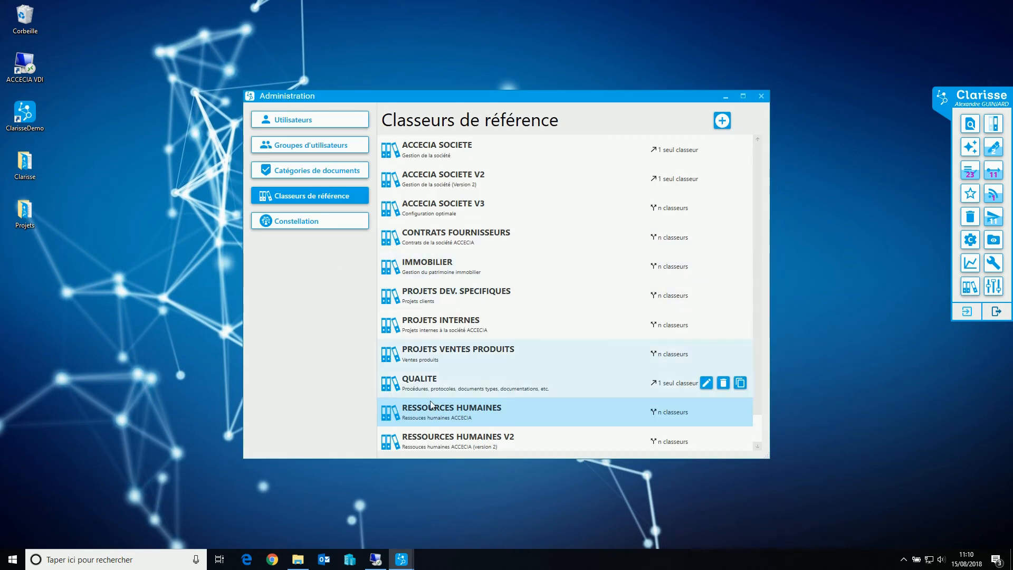
pyautogui.doubleClick(435, 413)
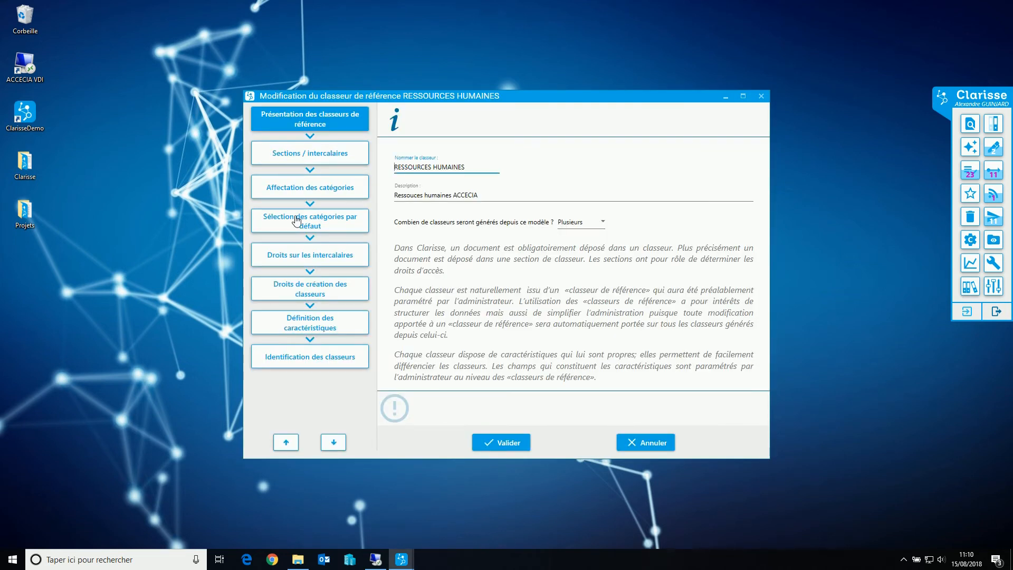
pyautogui.click(321, 158)
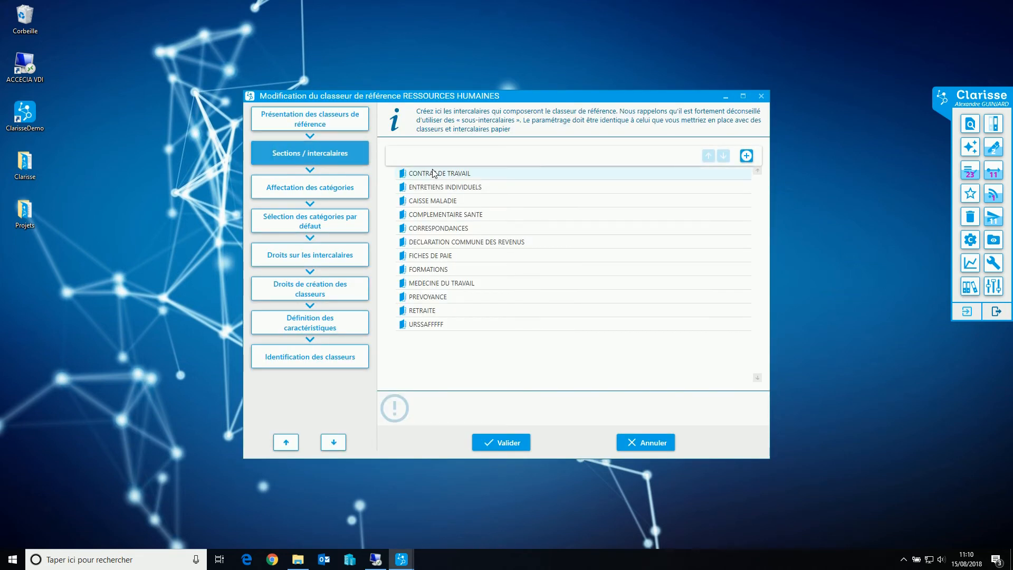
pyautogui.click(324, 264)
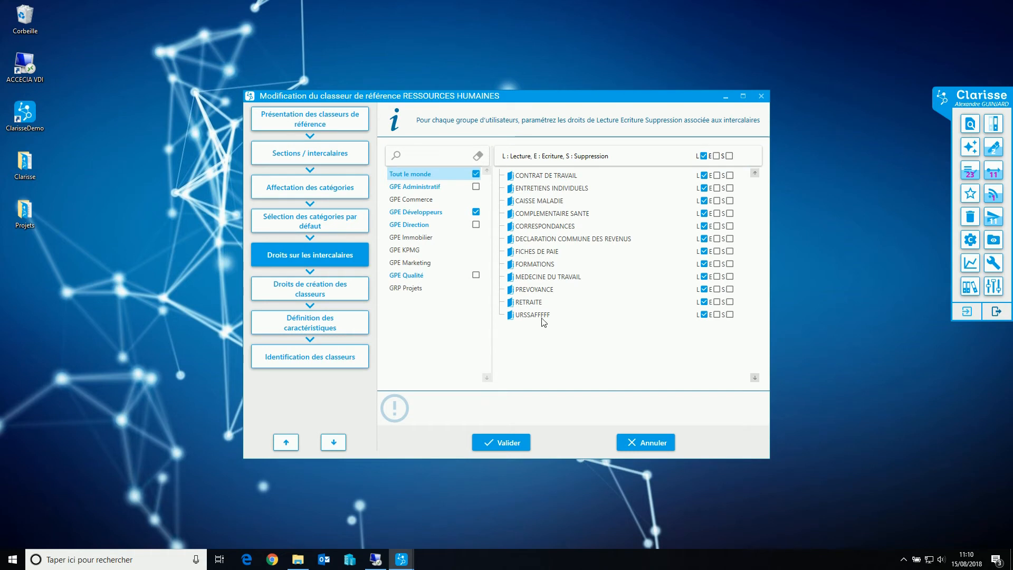
pyautogui.click(432, 187)
pyautogui.click(425, 213)
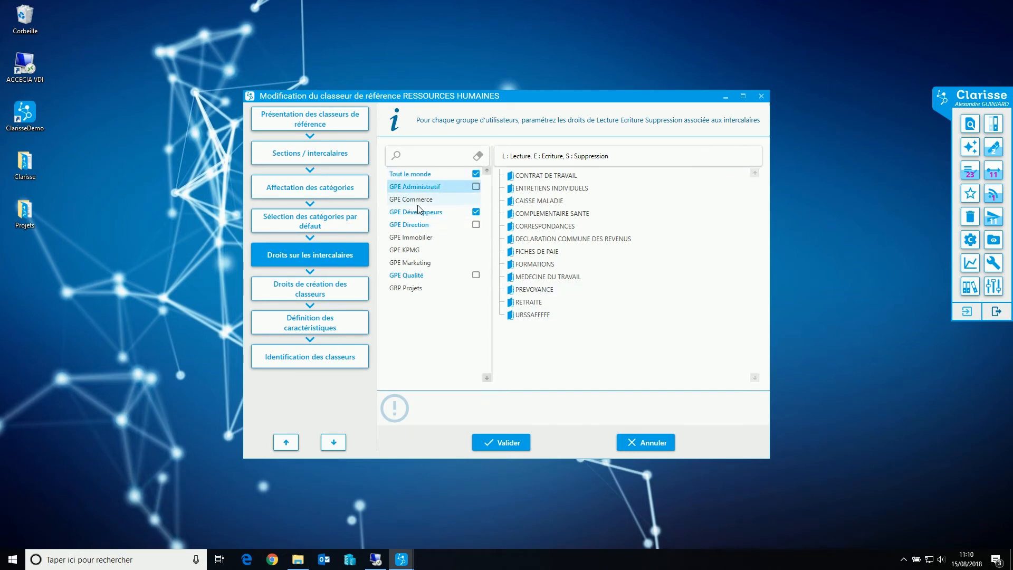
pyautogui.click(418, 225)
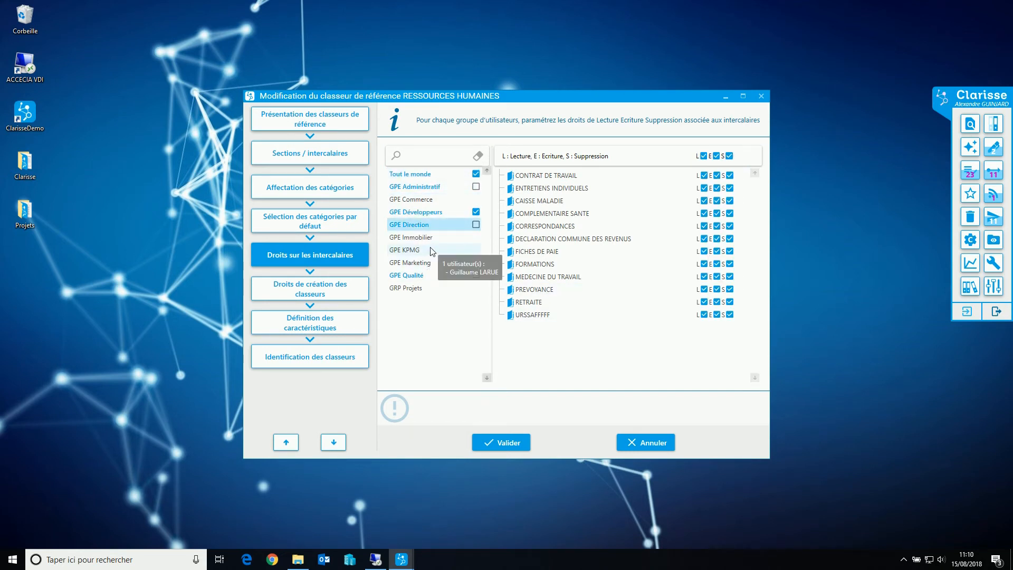
pyautogui.click(421, 276)
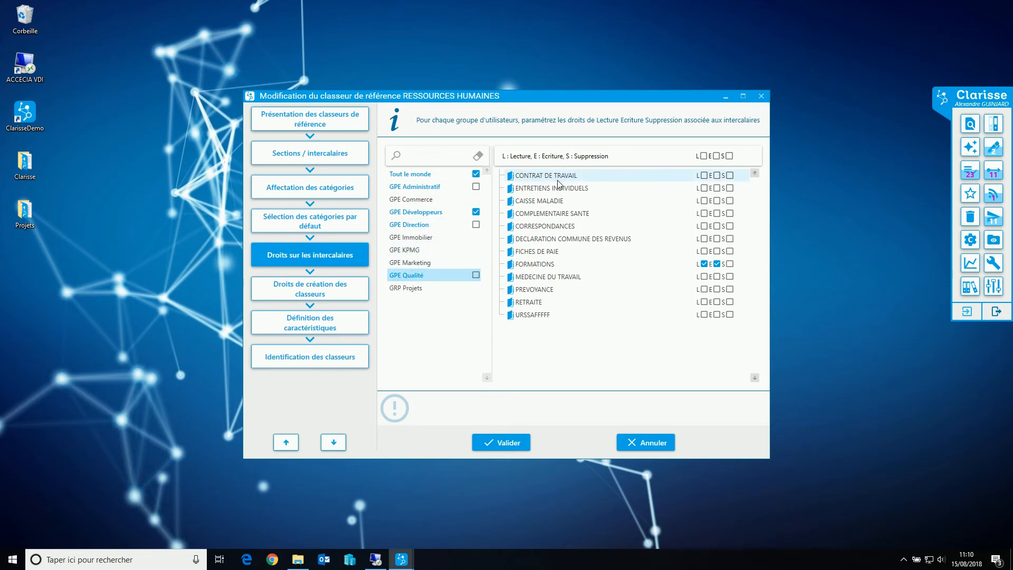
pyautogui.click(762, 95)
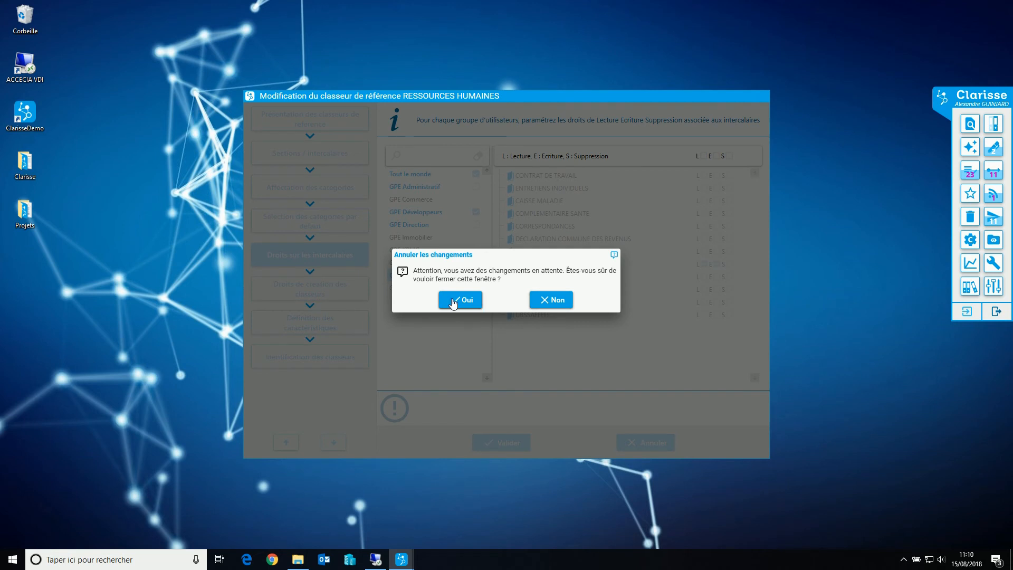
pyautogui.click(452, 301)
# Open the RESSOURCES HUMAINES V2 reference binder, review its dividers and the rights on them, and cancel without changes
pyautogui.scroll(-1, 458, 411)
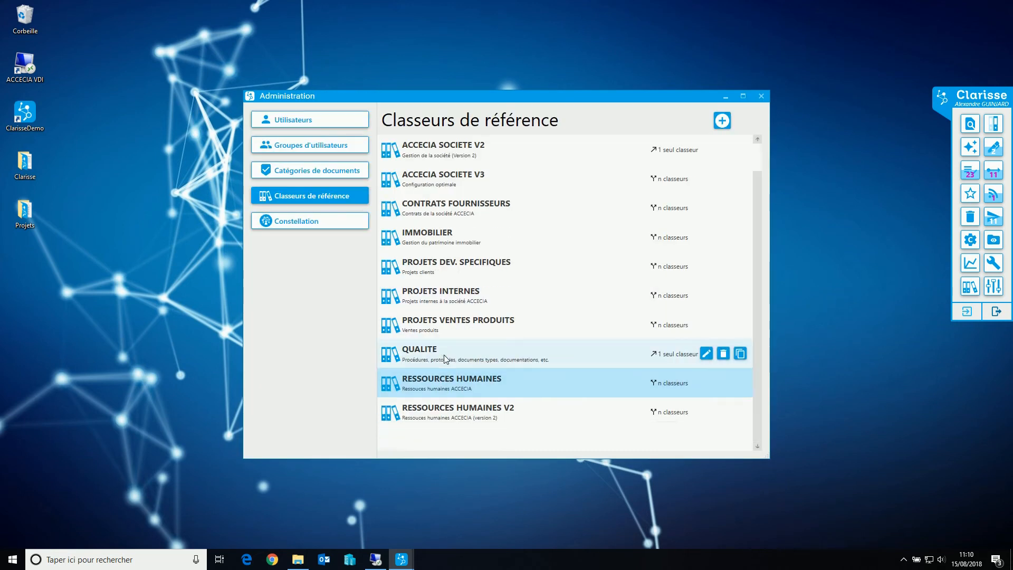
pyautogui.doubleClick(460, 417)
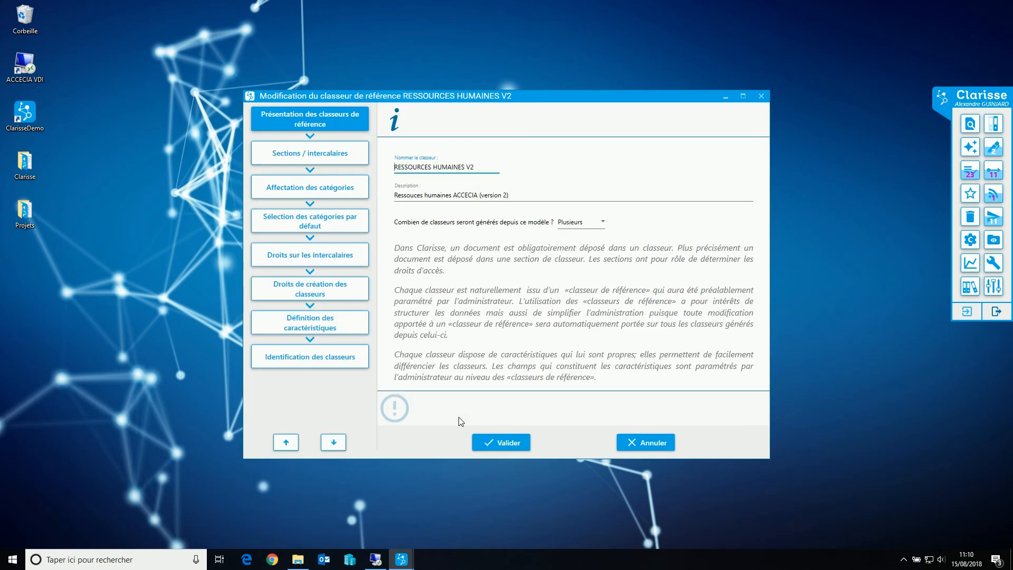
pyautogui.click(323, 154)
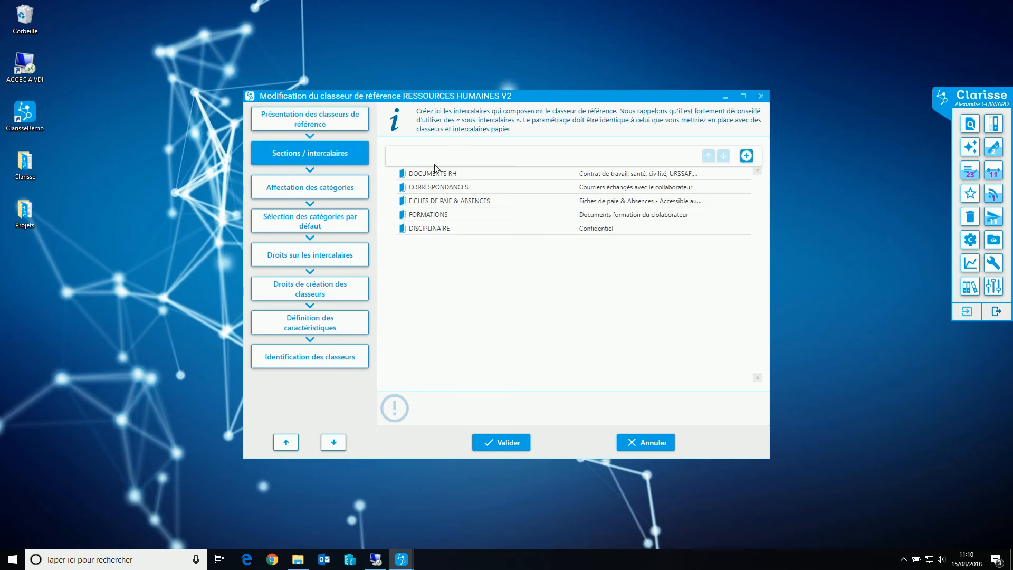
pyautogui.click(312, 260)
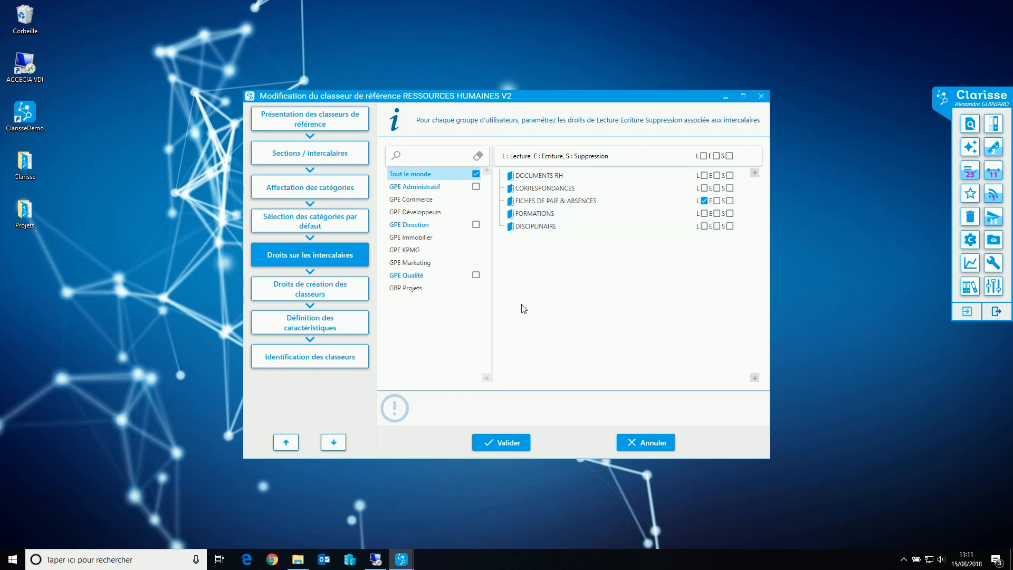
pyautogui.moveTo(513, 101); pyautogui.dragTo(596, 158)
pyautogui.moveTo(535, 274)
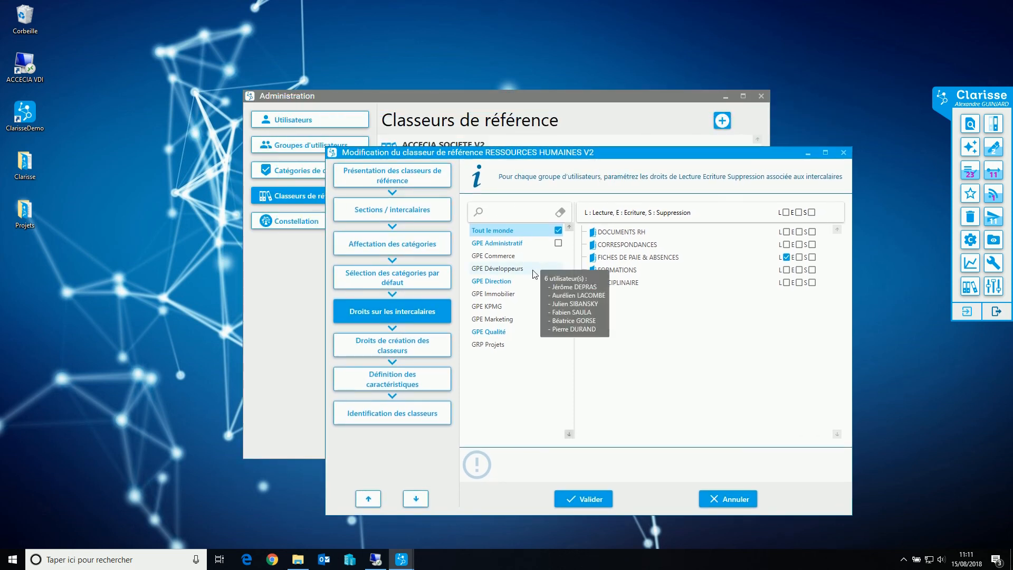
pyautogui.click(727, 499)
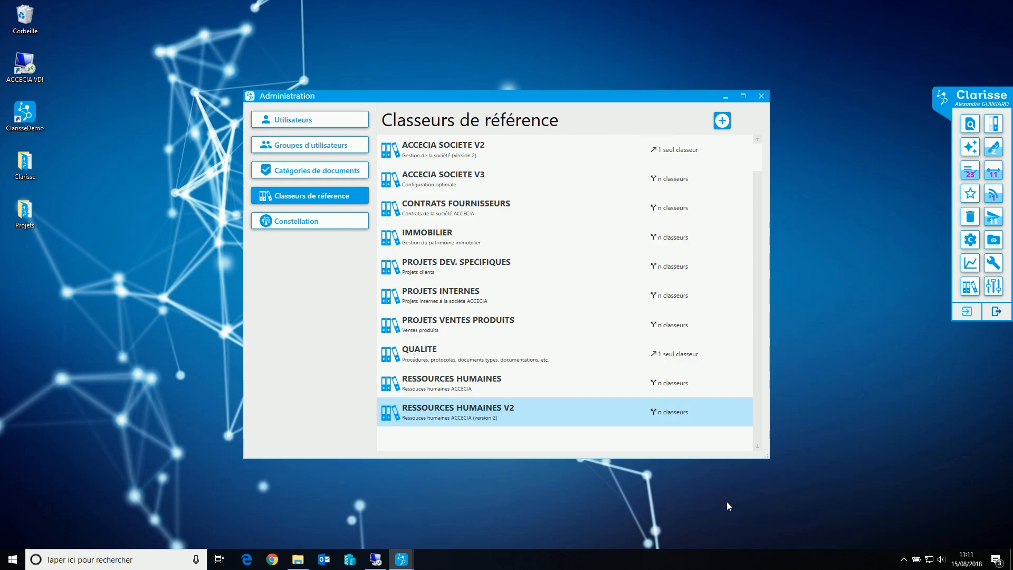